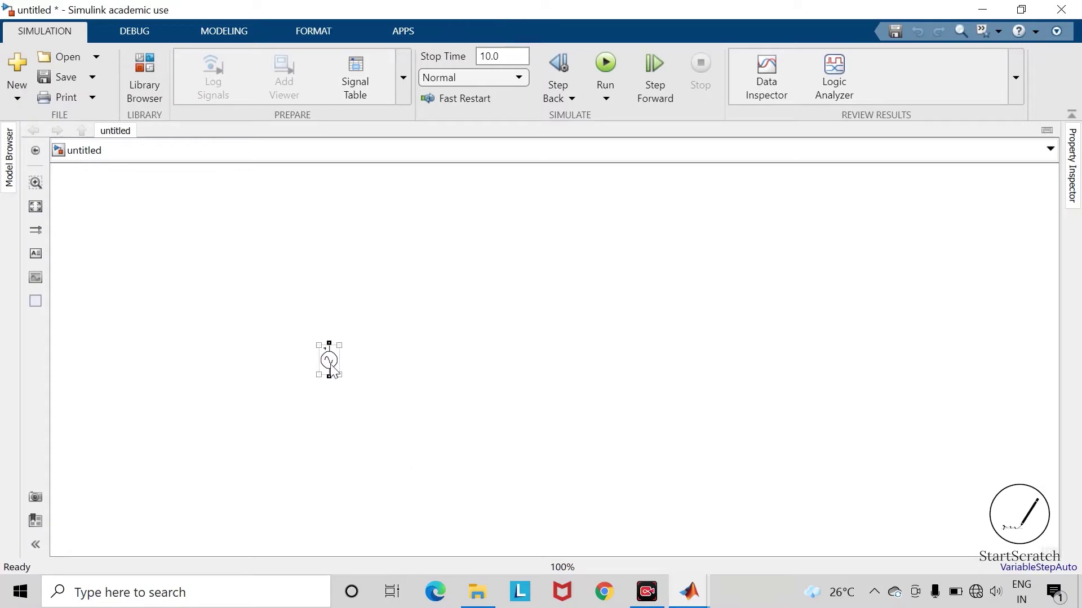
# Rotate the AC Voltage Source to lie horizontally and place two copies of it in a column below
pyautogui.hotkey('ctrl', 'r')
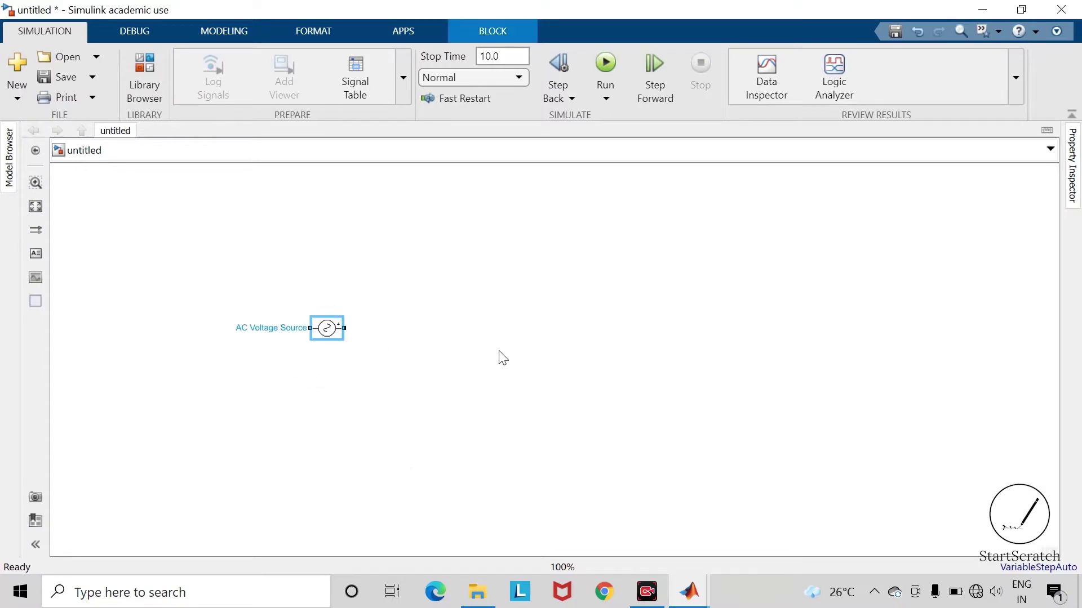
pyautogui.click(439, 377)
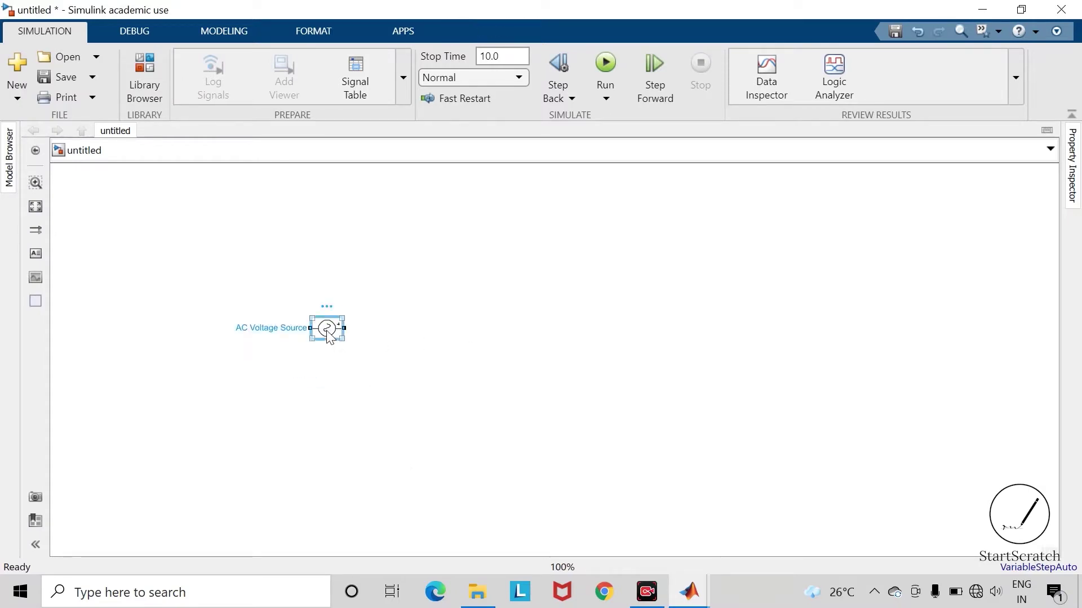
pyautogui.moveTo(331, 337); pyautogui.dragTo(334, 445)
pyautogui.click(389, 418)
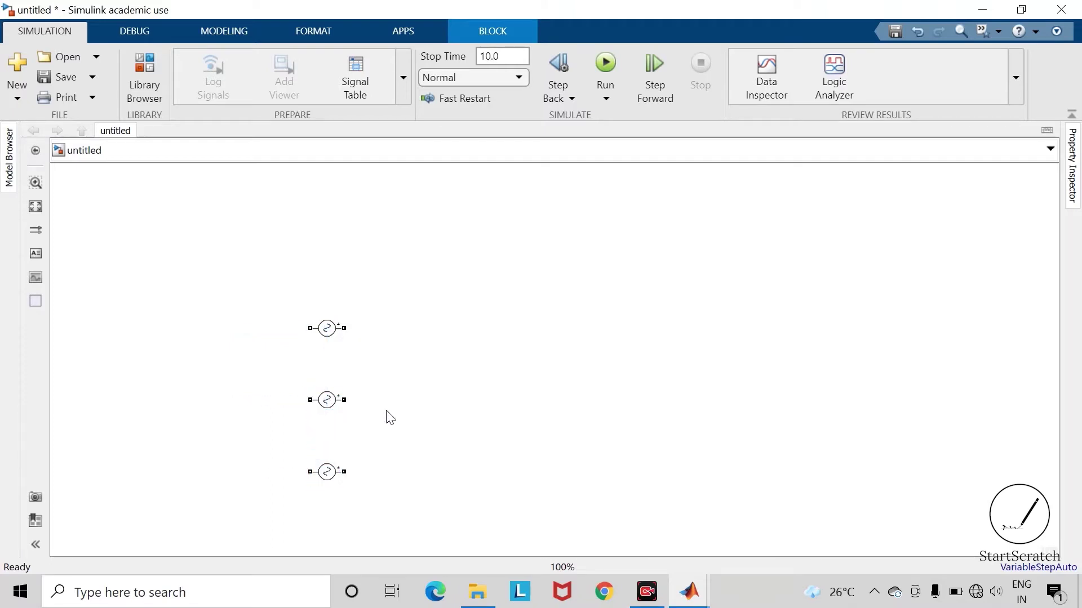
# Set the phase of the middle AC voltage source to -120 degrees
pyautogui.click(327, 404)
pyautogui.doubleClick(327, 404)
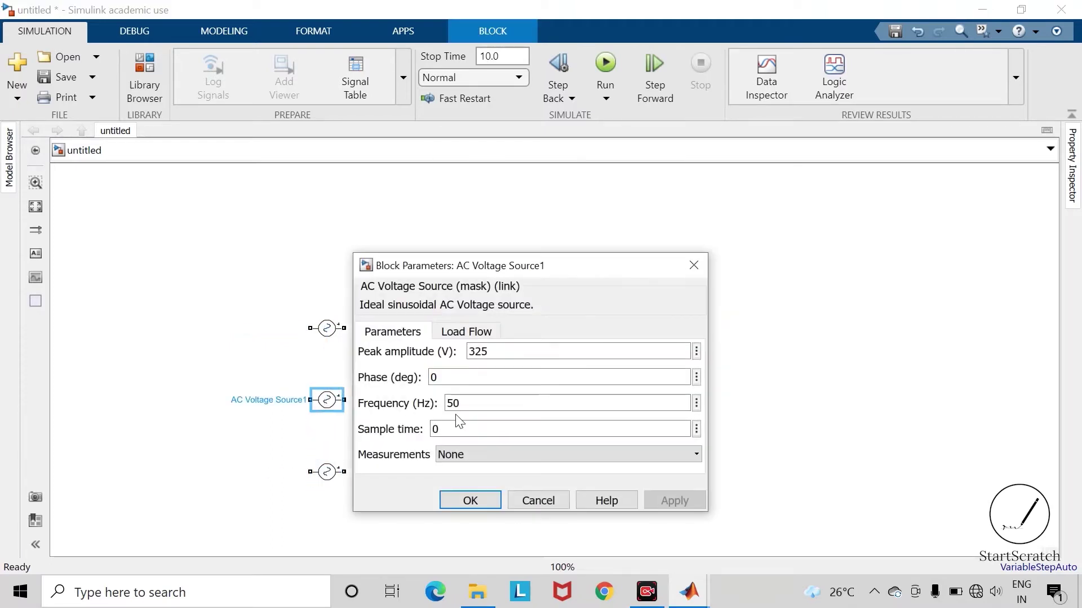
pyautogui.doubleClick(456, 381)
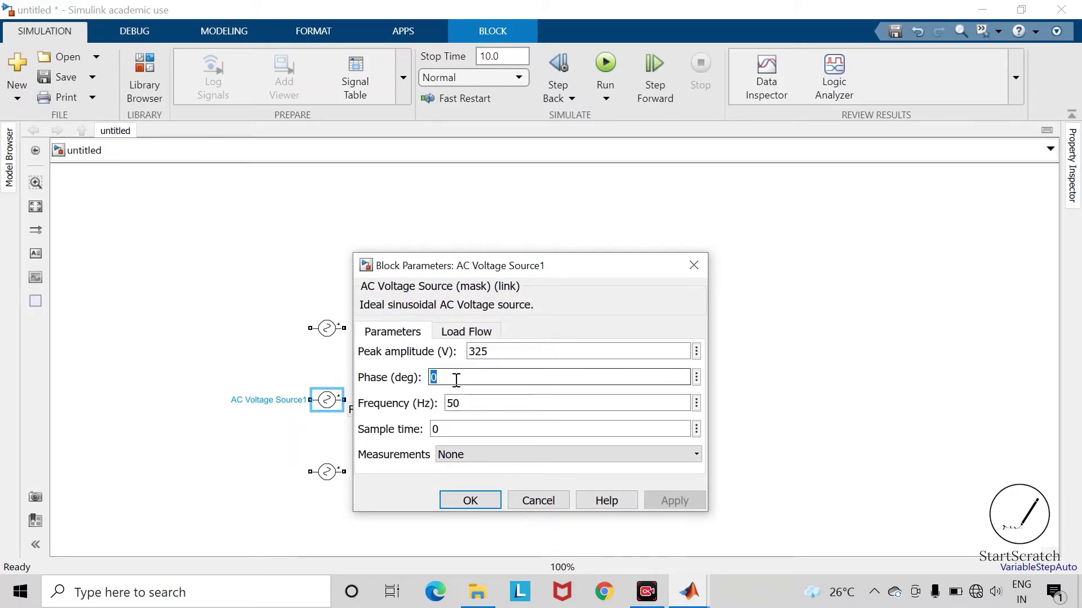
pyautogui.write('-120')
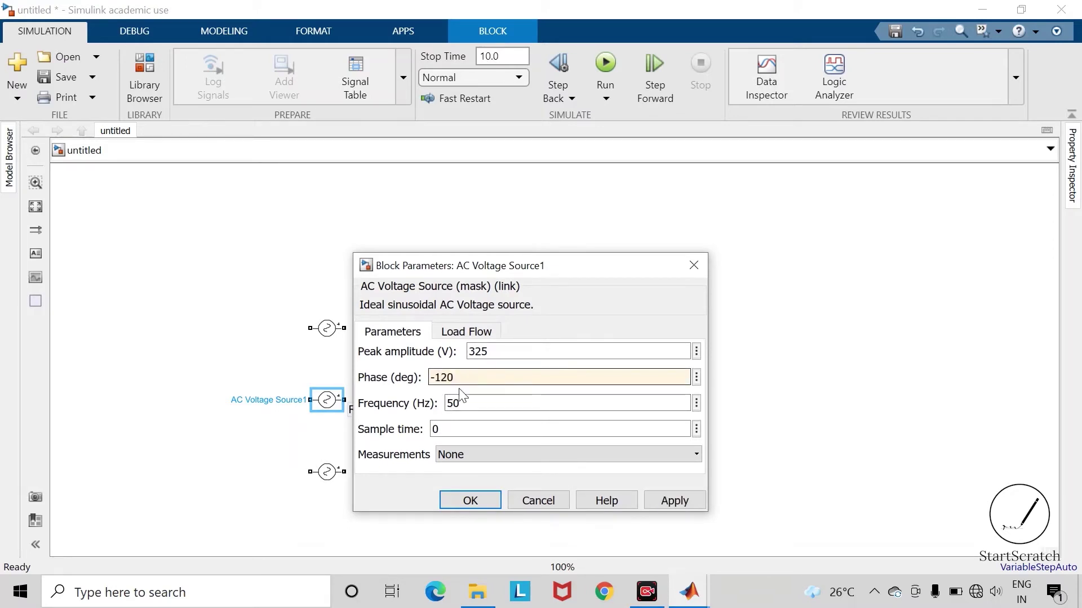
pyautogui.click(684, 502)
pyautogui.click(472, 500)
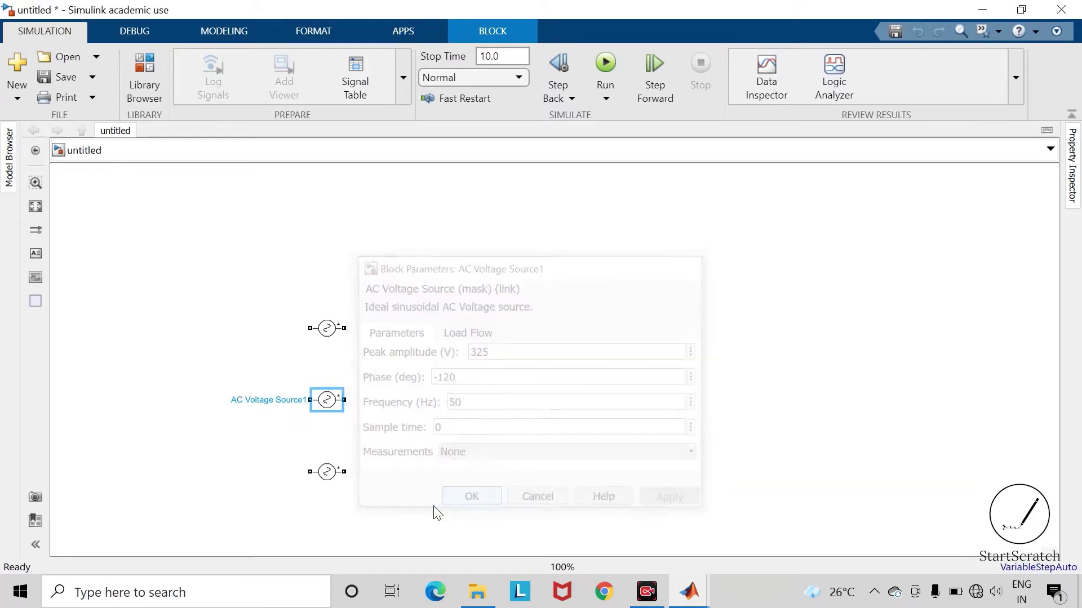
# Set the phase of the lowest AC voltage source to 120 degrees
pyautogui.doubleClick(330, 473)
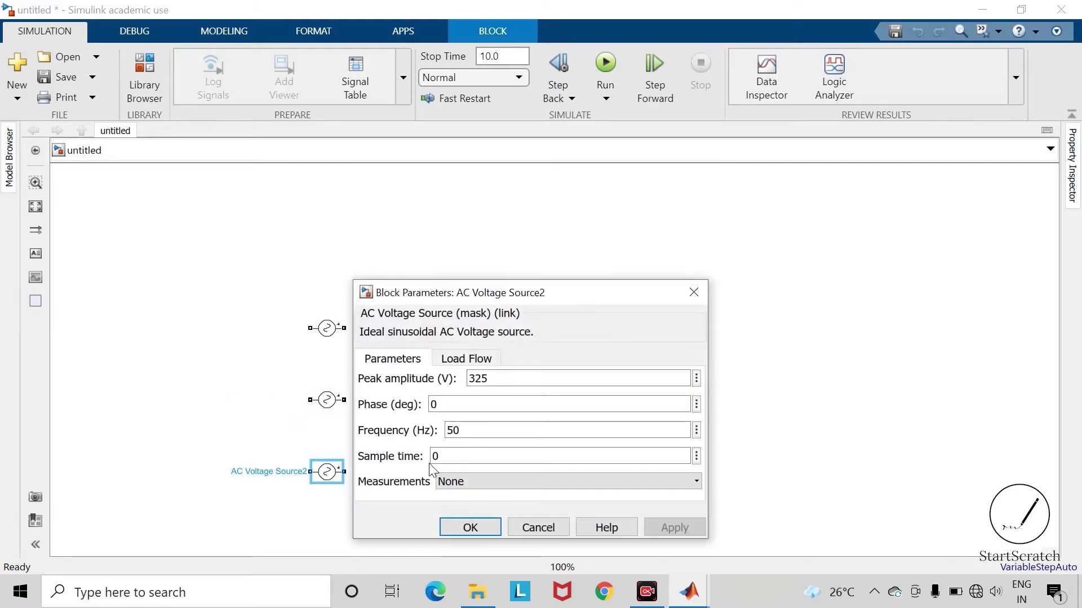
pyautogui.doubleClick(462, 406)
pyautogui.write('12')
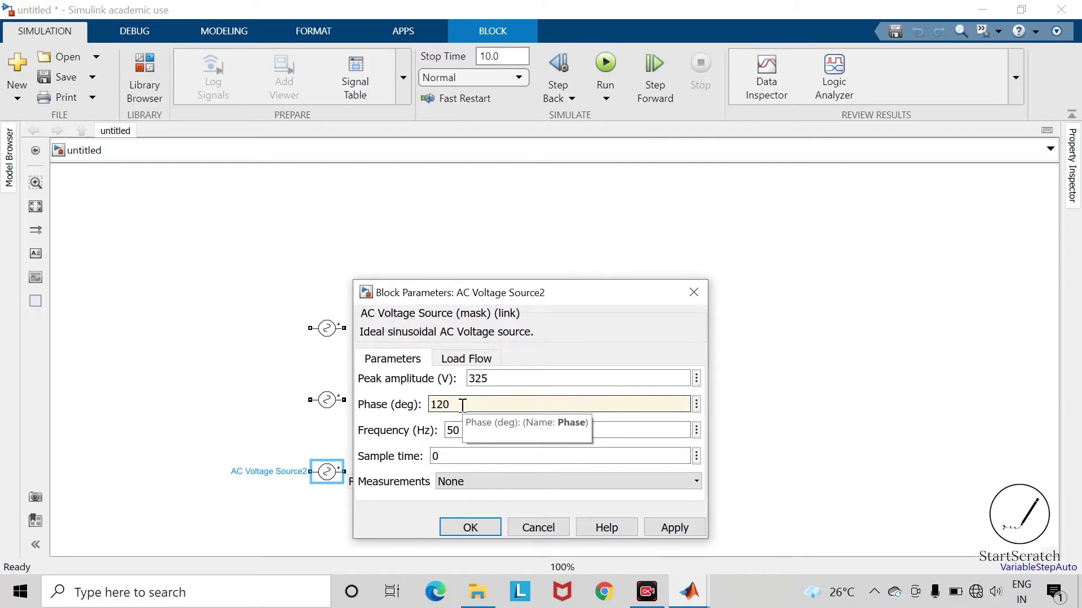
pyautogui.press('Return')
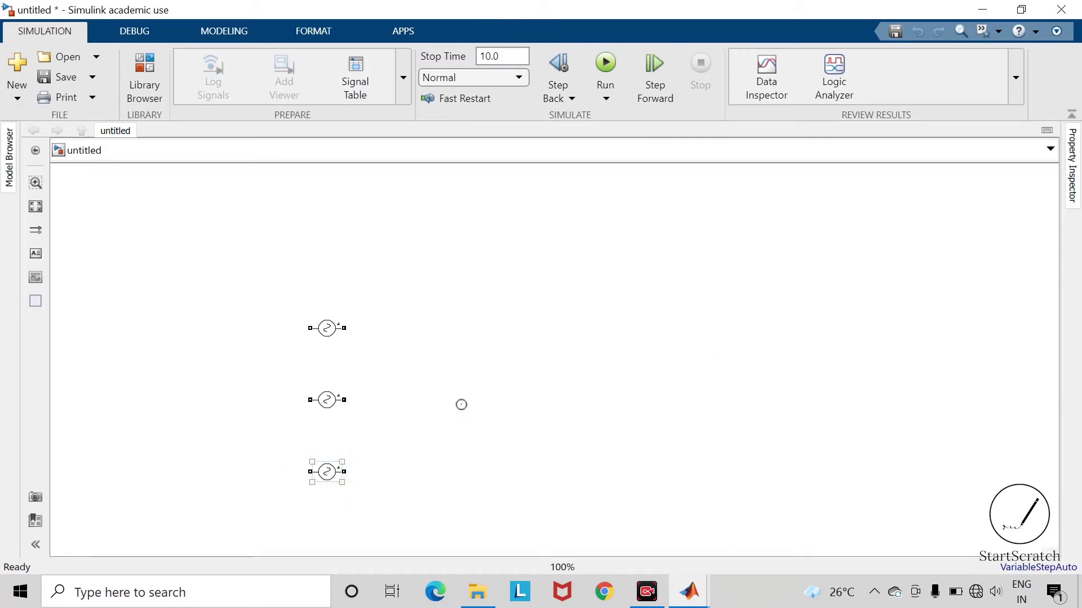
# Connect the negative terminals of all three AC voltage sources to one common neutral line
pyautogui.click(270, 421)
pyautogui.moveTo(303, 400); pyautogui.dragTo(292, 328)
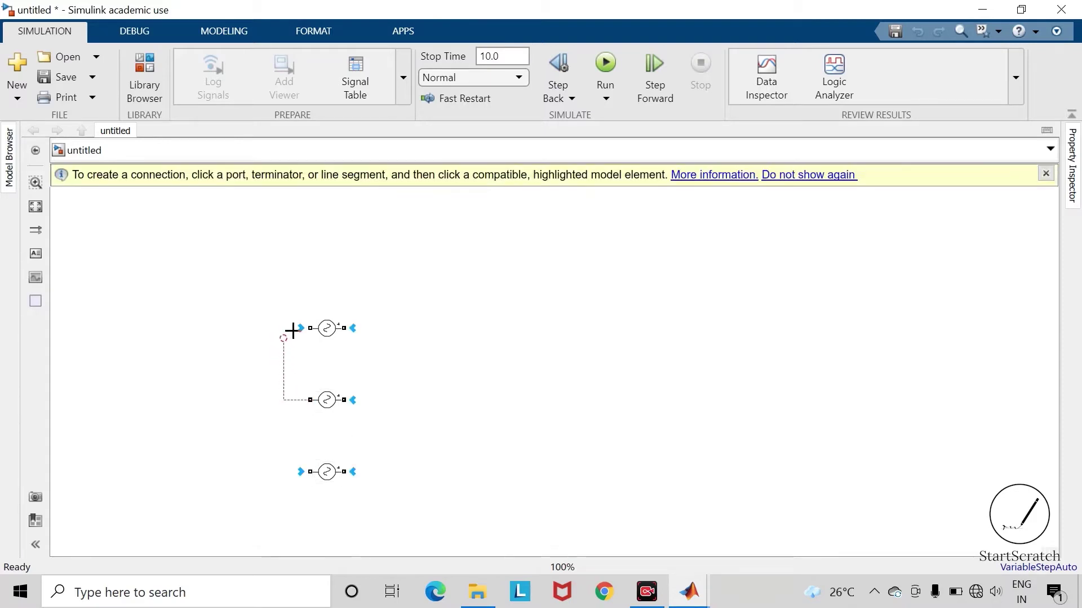
pyautogui.moveTo(298, 369); pyautogui.dragTo(267, 375)
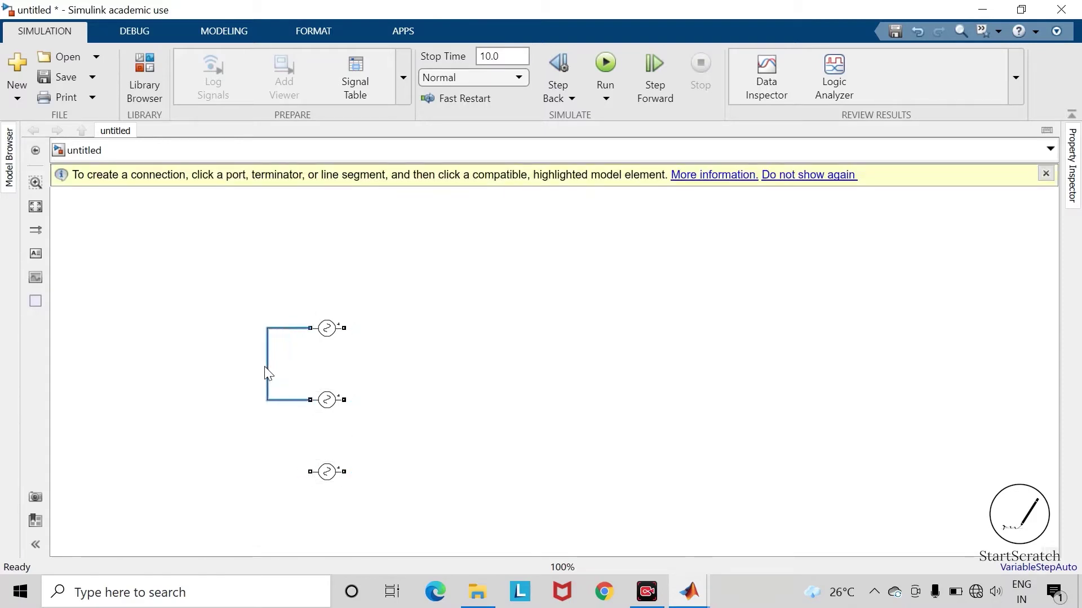
pyautogui.moveTo(310, 472); pyautogui.dragTo(268, 395)
# Add a Voltage Measurement block and wire it between the upper source's positive terminal and the common neutral line
pyautogui.write('v')
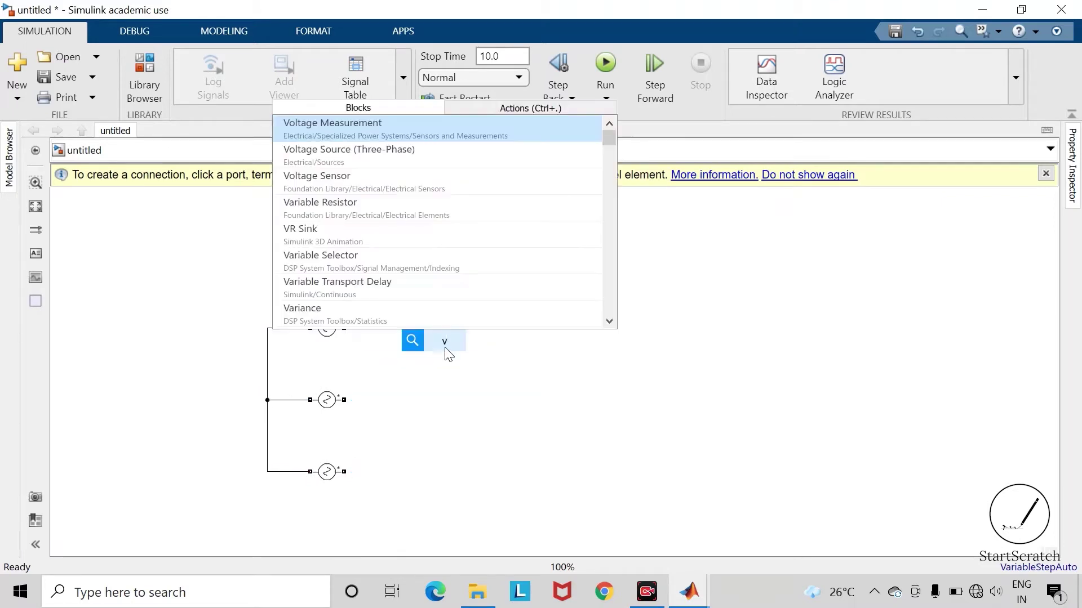
pyautogui.write('oltag')
pyautogui.press('Return')
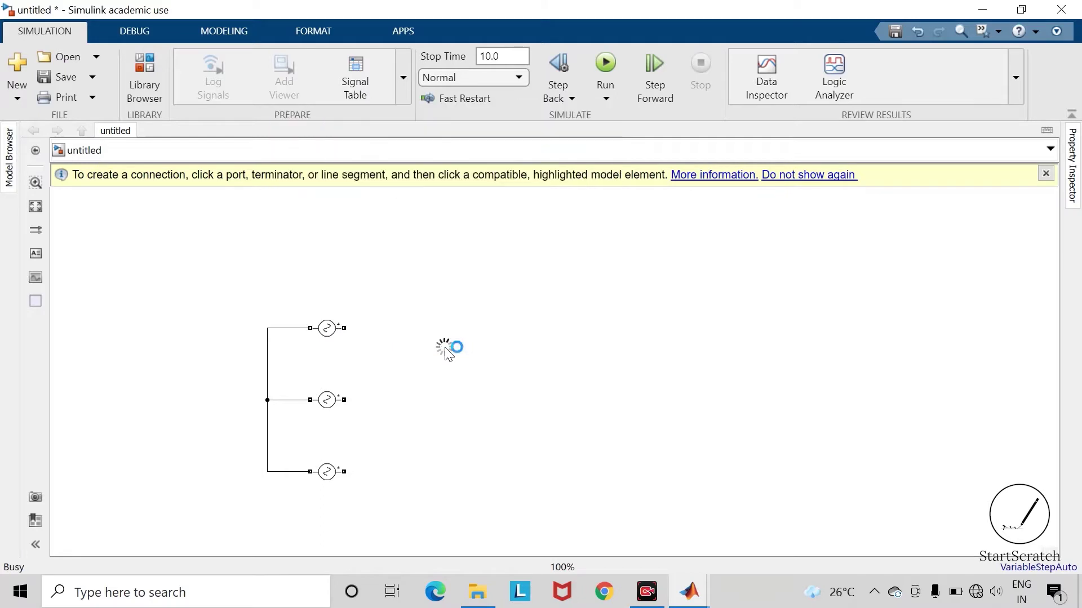
pyautogui.moveTo(448, 352); pyautogui.dragTo(267, 358)
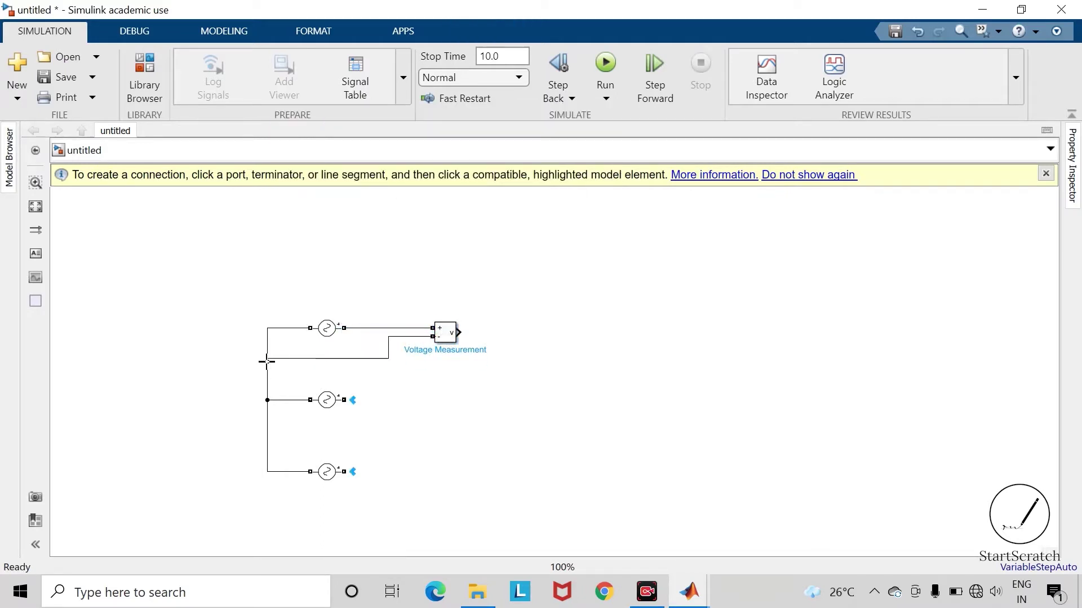
# Copy the Voltage Measurement block for the middle and lowest sources and wire each copy between its source's positive terminal and the neutral
pyautogui.moveTo(444, 337)
pyautogui.mouseDown()
pyautogui.moveTo(446, 415)
pyautogui.moveTo(444, 401)
pyautogui.mouseUp()
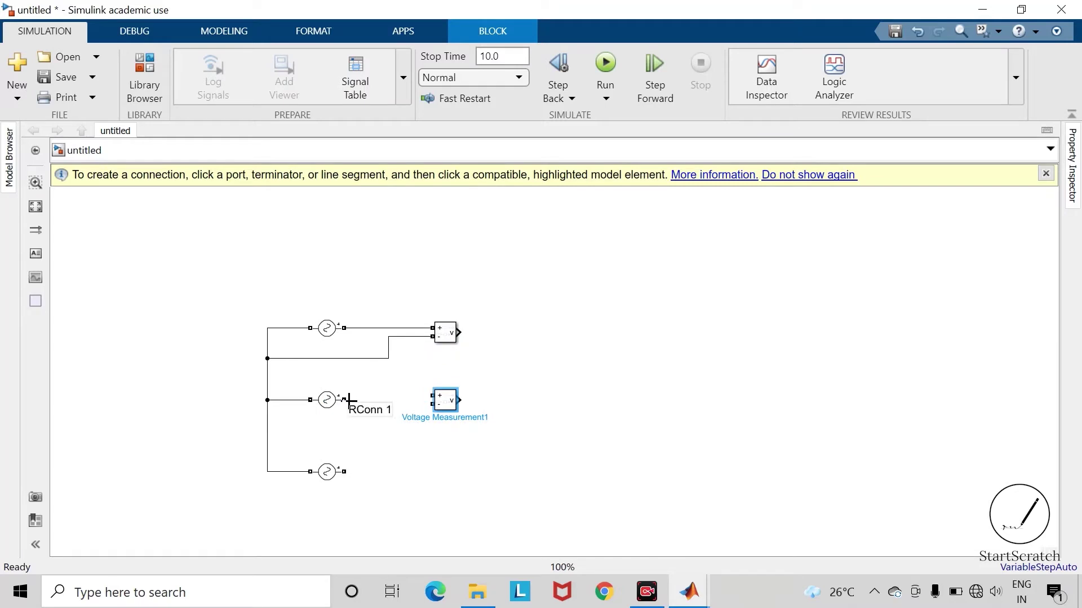
pyautogui.moveTo(344, 400)
pyautogui.mouseDown()
pyautogui.moveTo(433, 396)
pyautogui.moveTo(445, 421)
pyautogui.moveTo(267, 427)
pyautogui.mouseUp()
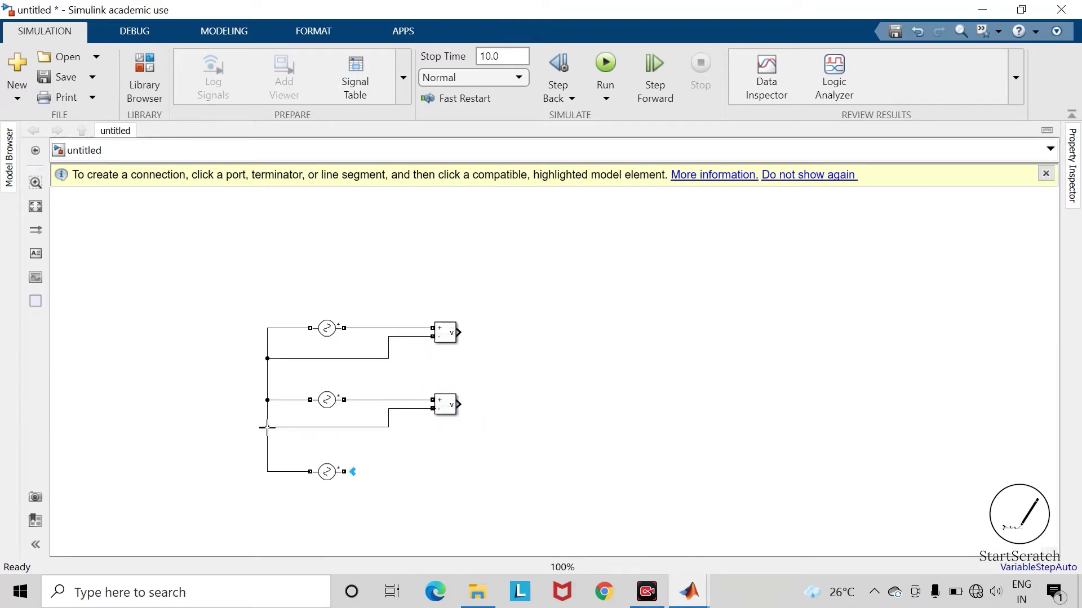
pyautogui.click(448, 403)
pyautogui.moveTo(445, 403); pyautogui.dragTo(341, 476)
pyautogui.moveTo(432, 480); pyautogui.dragTo(286, 471)
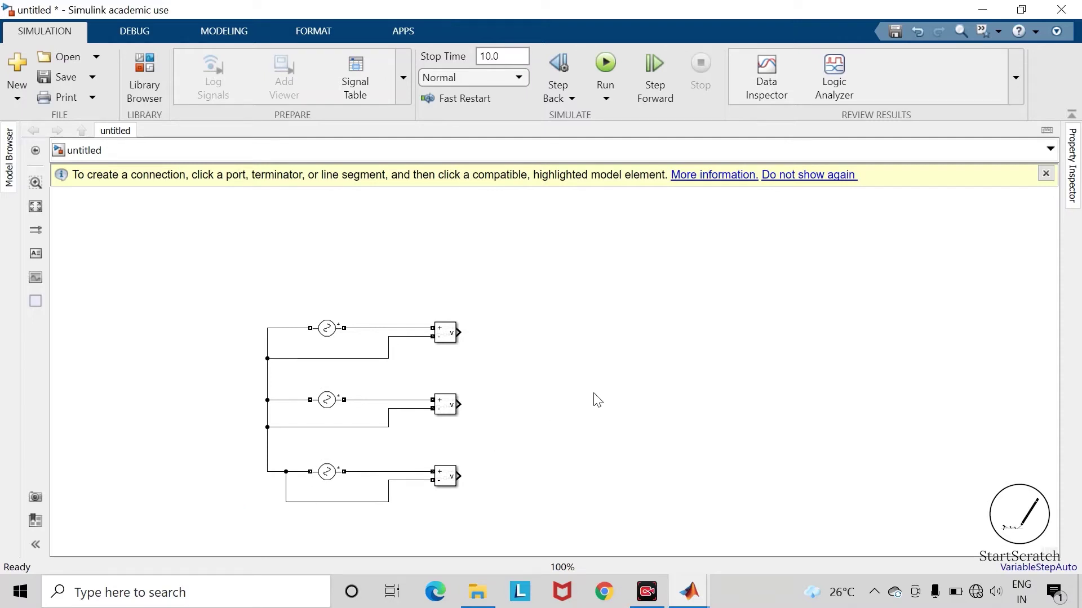
# Add a Mux block beside the voltage measurements and set its number of inputs to 3
pyautogui.write('mux')
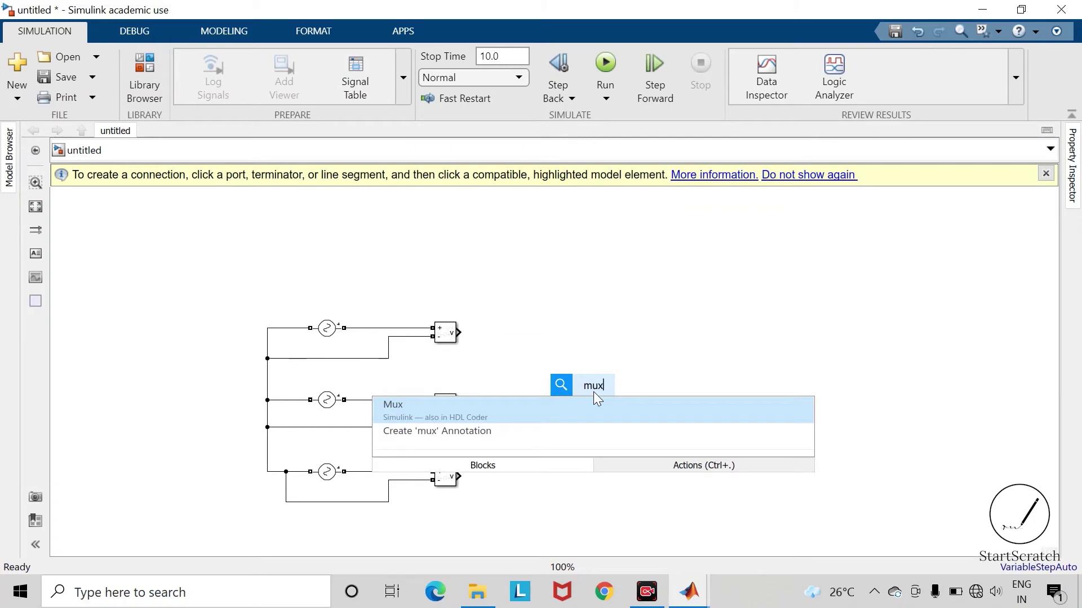
pyautogui.press('Return')
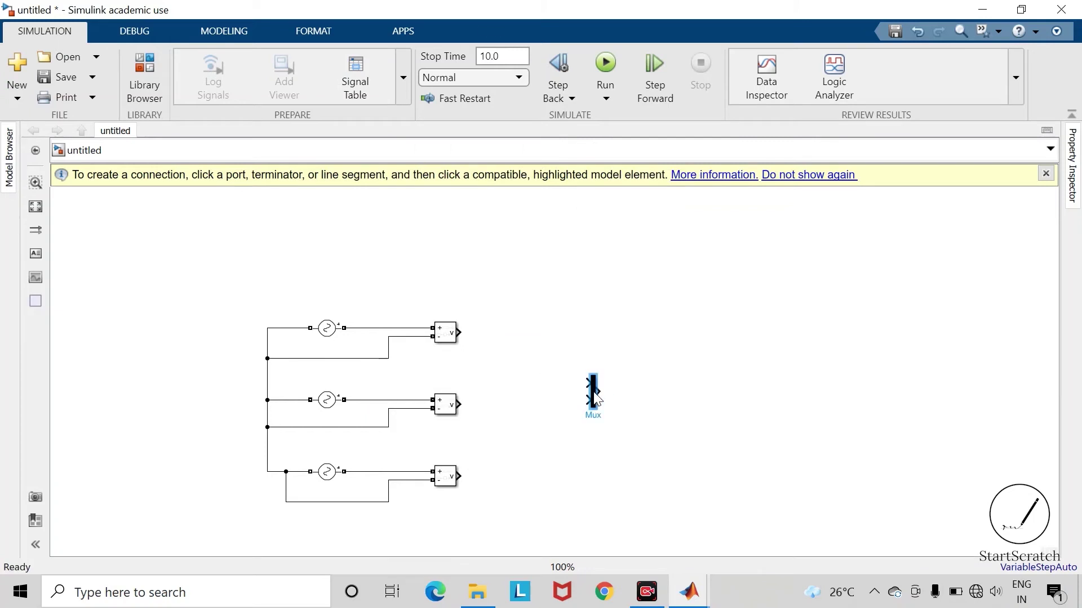
pyautogui.doubleClick(594, 394)
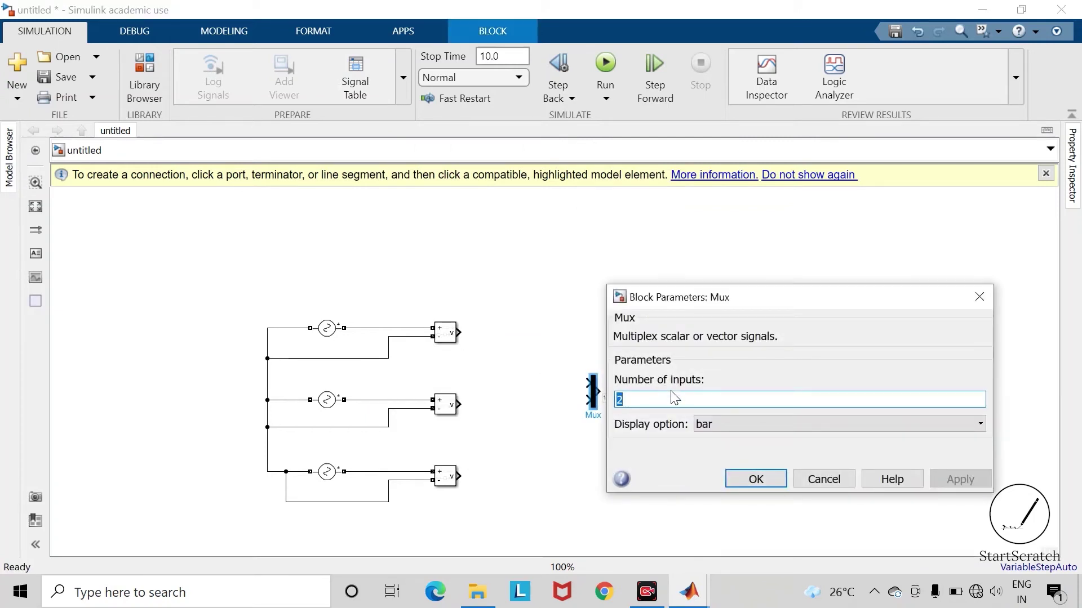
pyautogui.write('3')
pyautogui.press('Return')
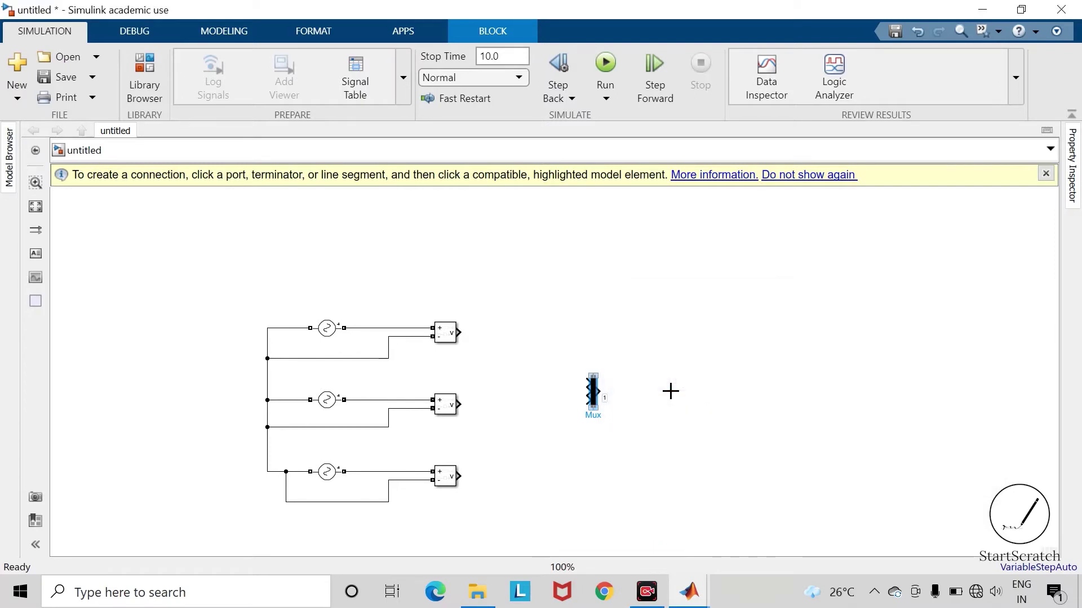
# Enlarge the Mux block and connect the three voltage measurement outputs to its inputs in order
pyautogui.click(575, 423)
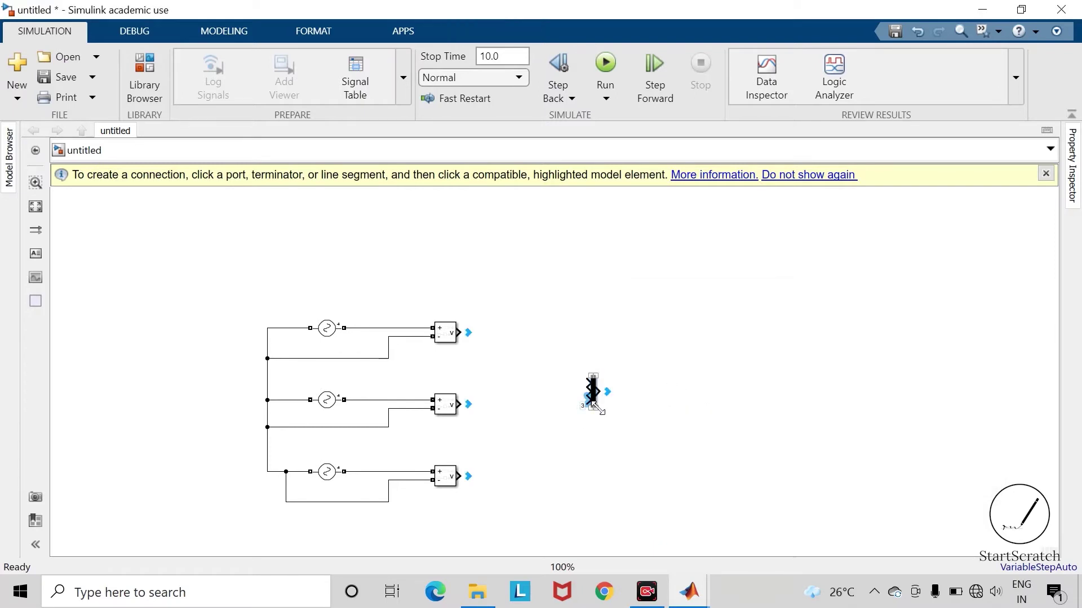
pyautogui.moveTo(594, 406); pyautogui.dragTo(466, 341)
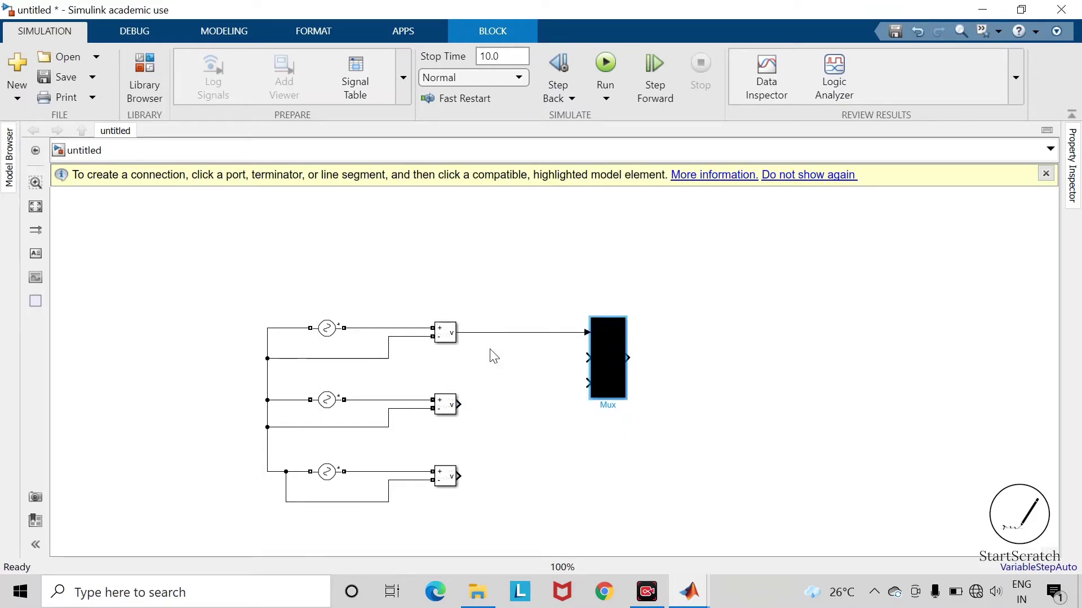
pyautogui.moveTo(457, 402); pyautogui.dragTo(587, 358)
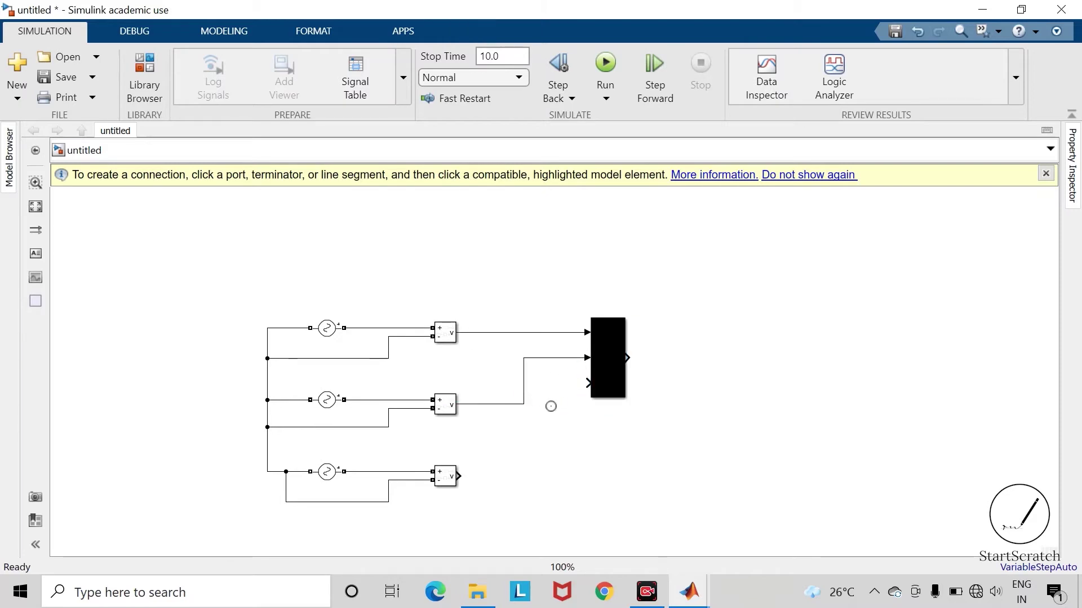
pyautogui.moveTo(462, 476); pyautogui.dragTo(588, 383)
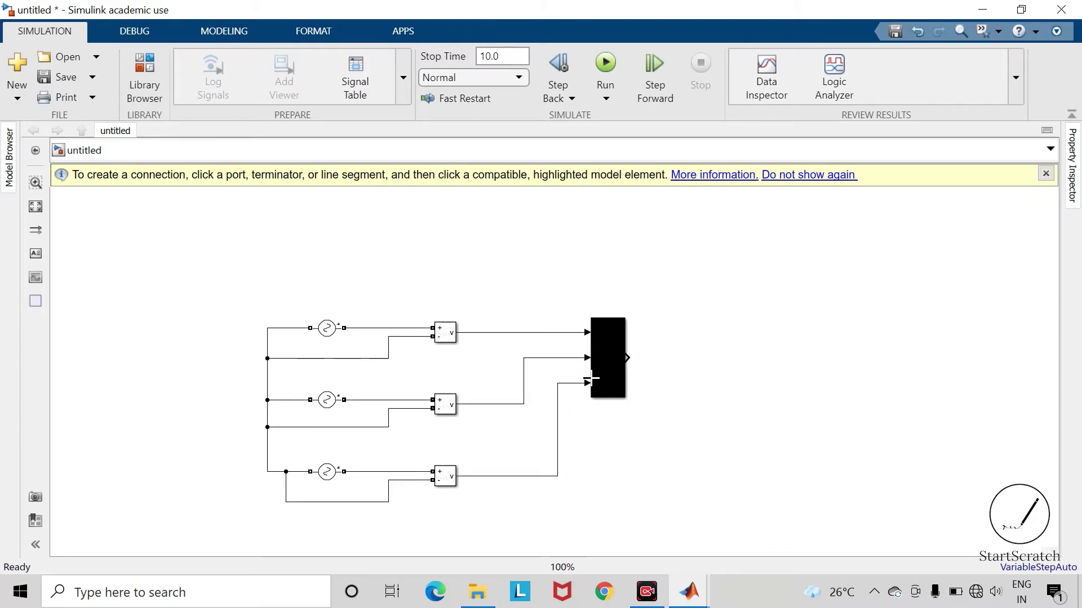
pyautogui.click(1046, 174)
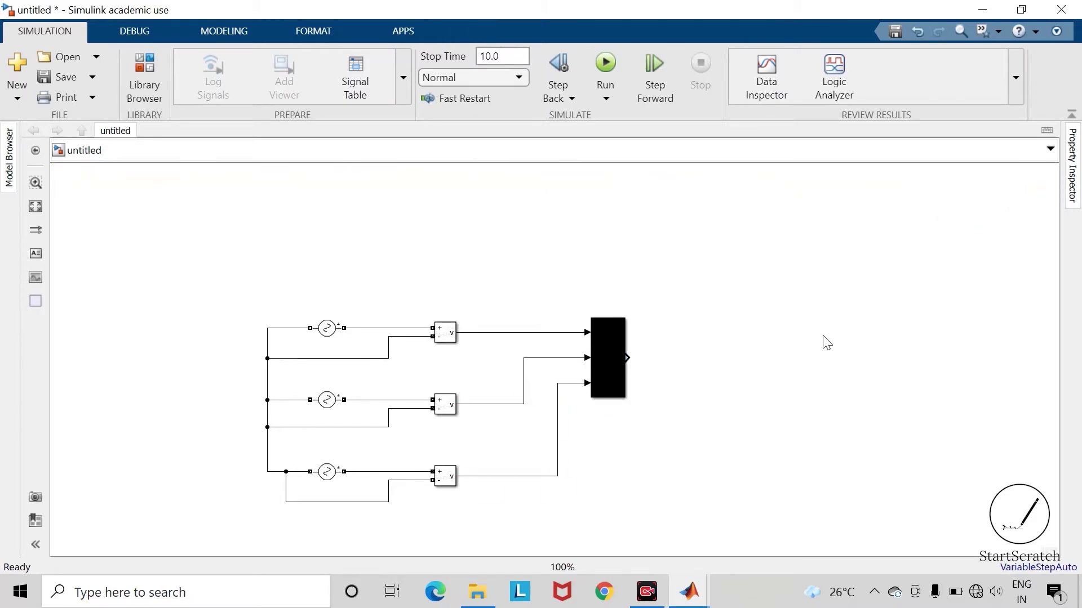
# Add a Simulink Scope block beside the Mux and connect the Mux output to it
pyautogui.write('scope')
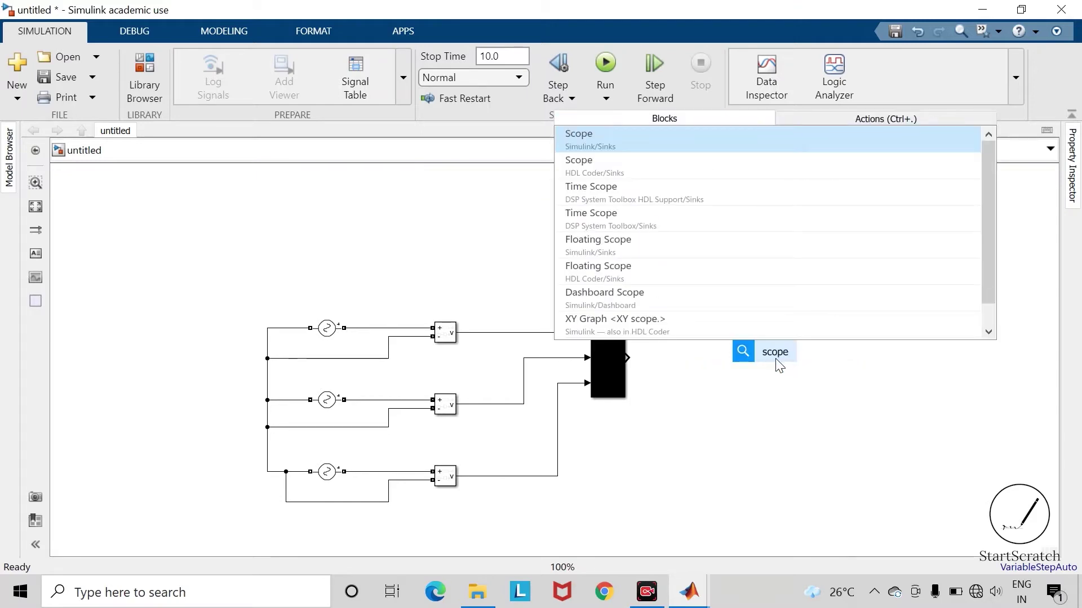
pyautogui.press('Return')
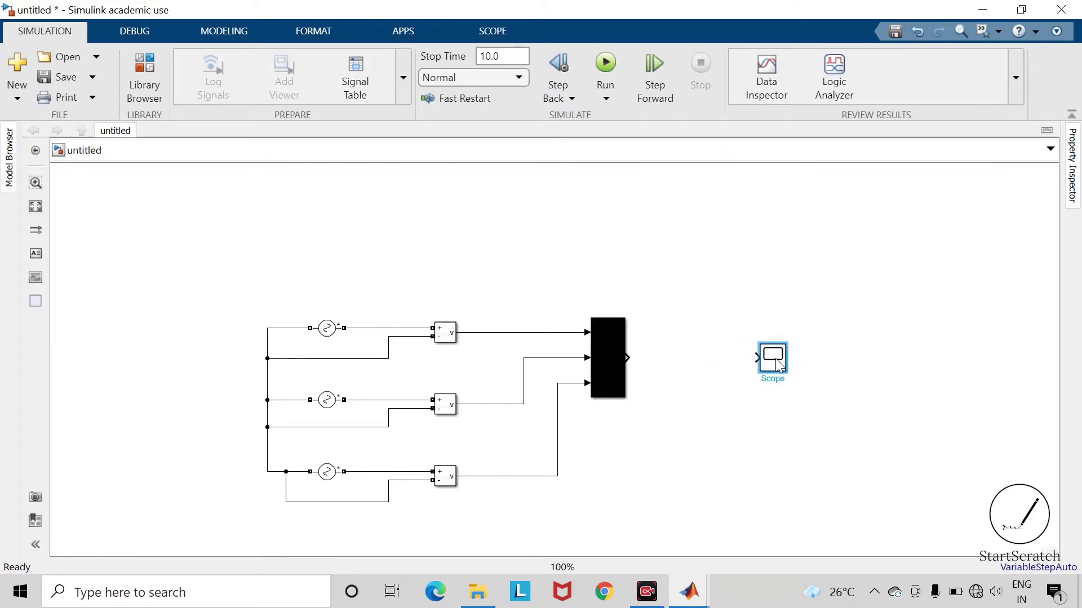
pyautogui.moveTo(755, 356); pyautogui.dragTo(628, 358)
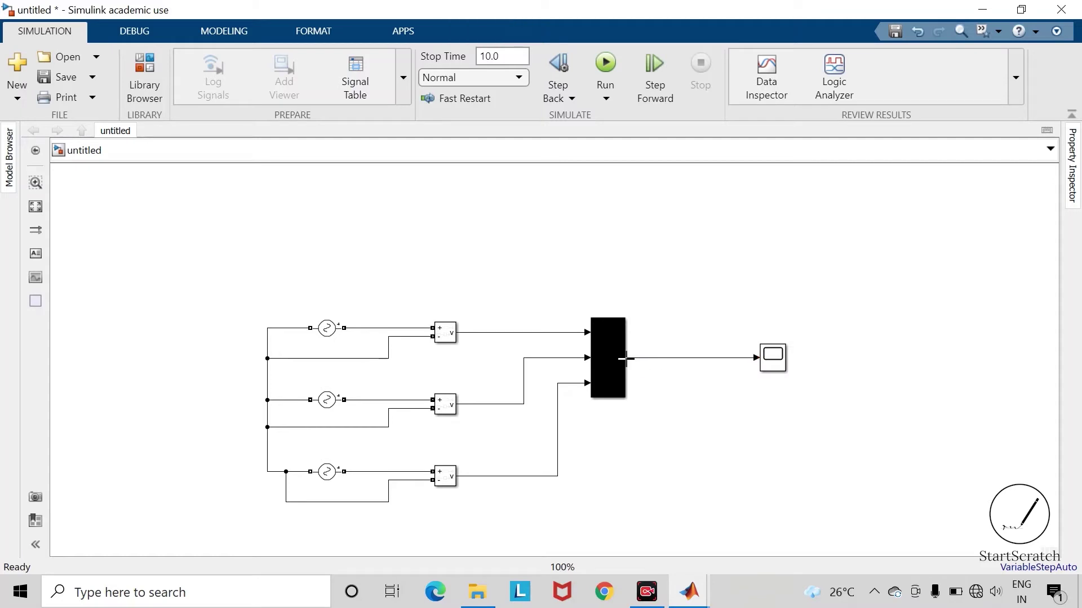
pyautogui.click(597, 338)
# Add a powergui block in the free area above the line between the Mux and the Scope
pyautogui.doubleClick(730, 271)
pyautogui.write('p')
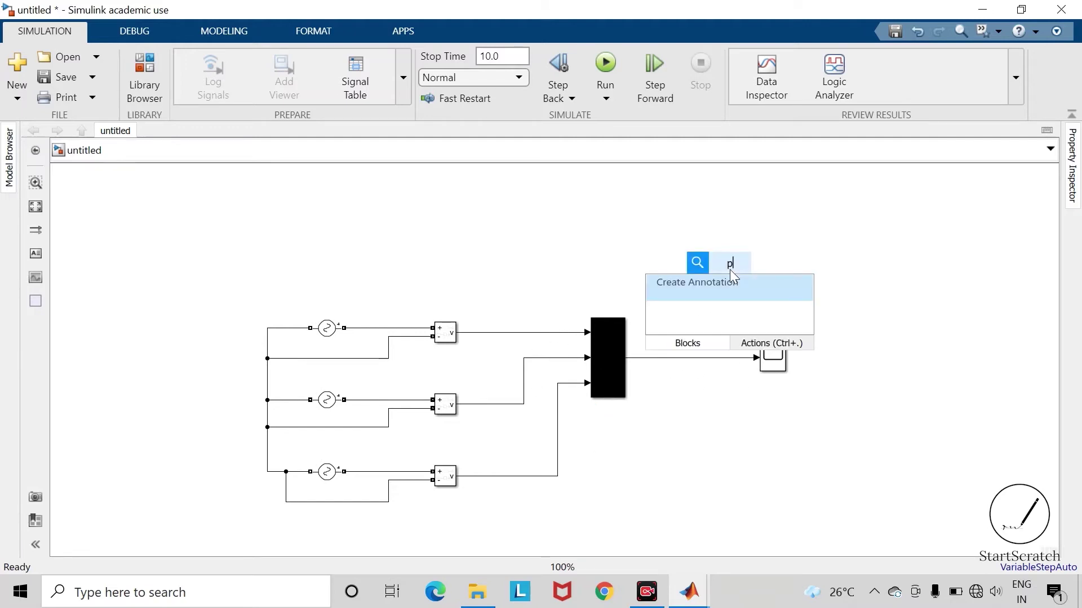
pyautogui.write('owergui')
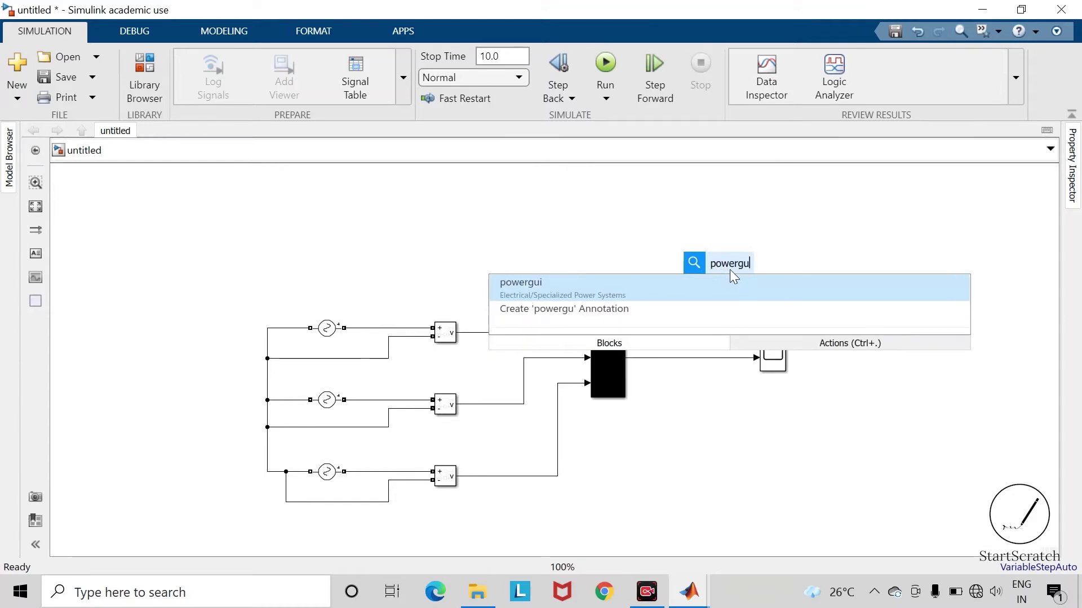
pyautogui.press('Return')
# Set the powergui simulation type to Discrete, keeping the sample time of 50e-6 s
pyautogui.doubleClick(733, 276)
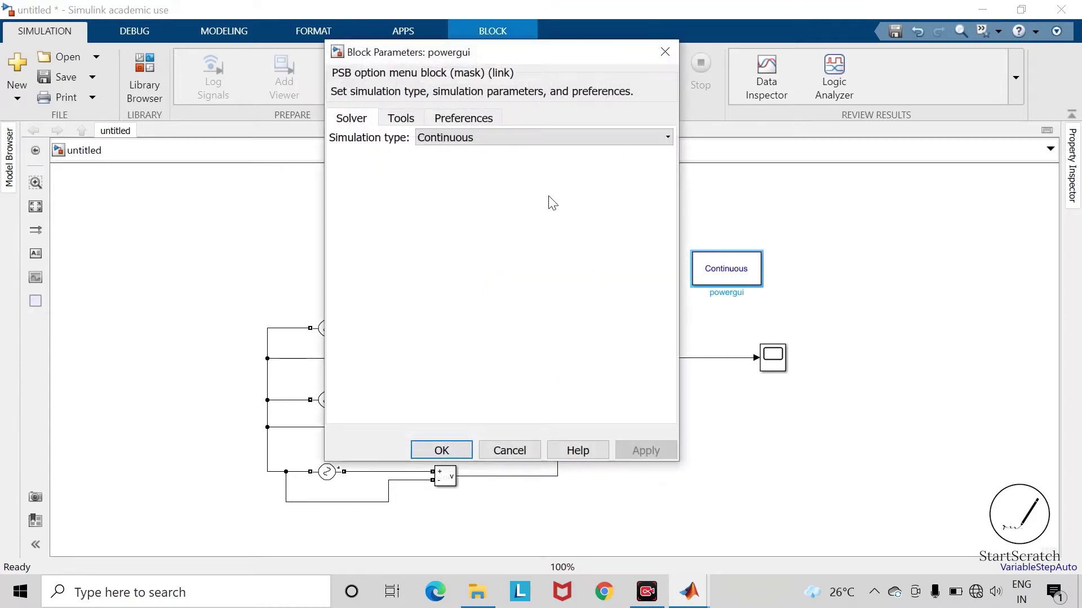
pyautogui.click(503, 137)
pyautogui.click(492, 167)
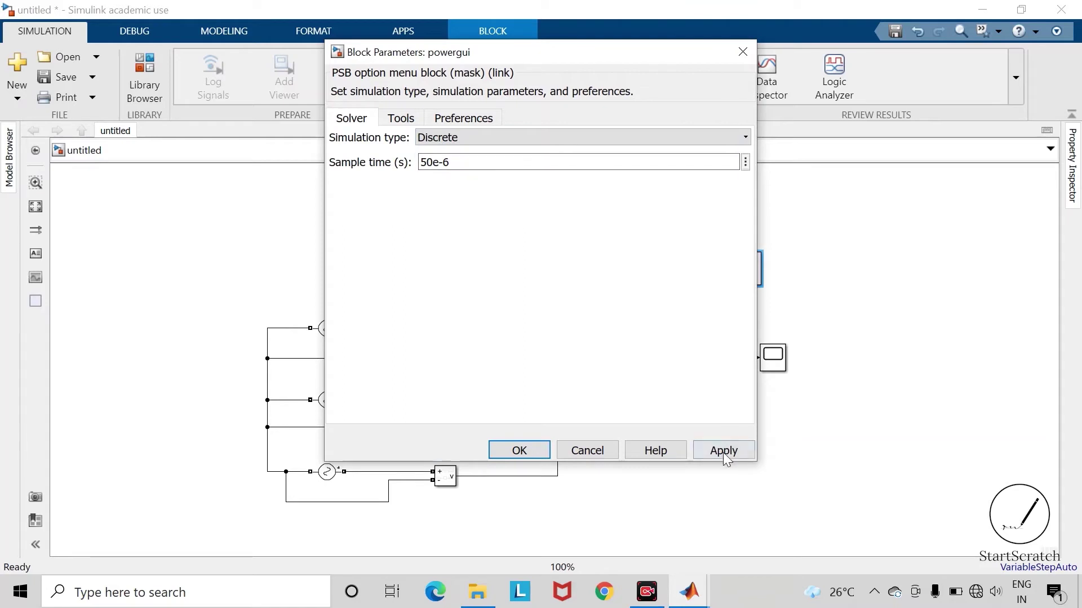
pyautogui.click(524, 458)
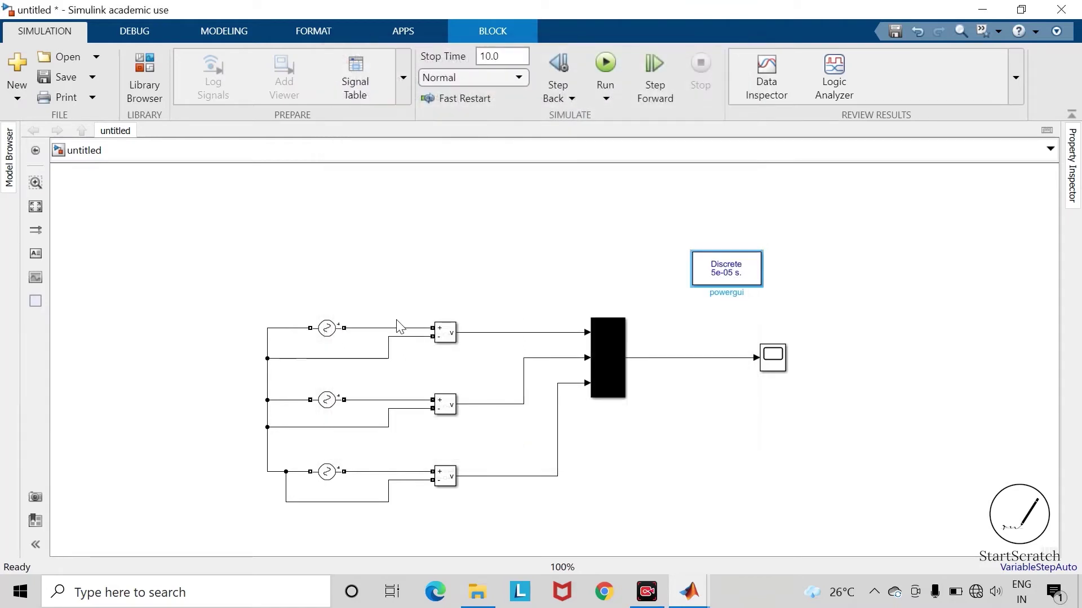
# Set the simulation stop time to 0.08
pyautogui.click(303, 228)
pyautogui.click(509, 57)
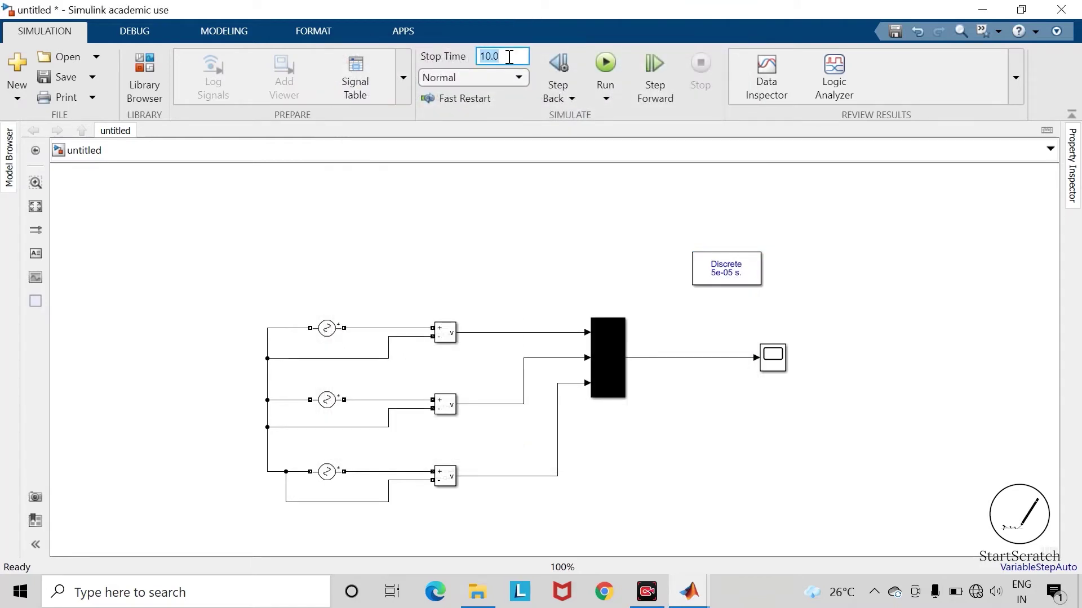
pyautogui.write('0.')
pyautogui.click(231, 219)
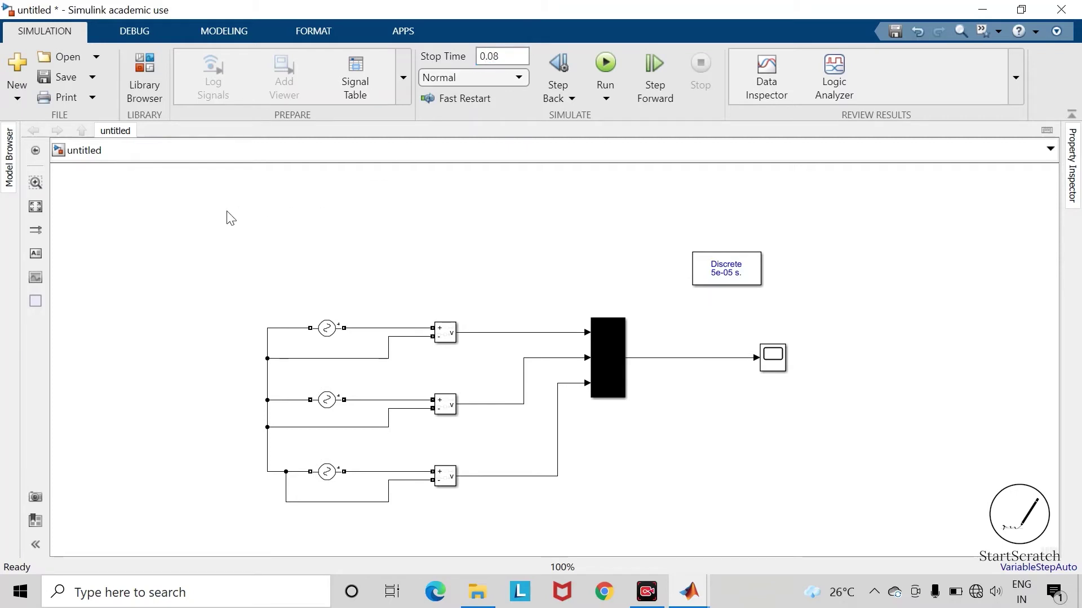
# Save the model as test in the Experimets folder
pyautogui.click(69, 76)
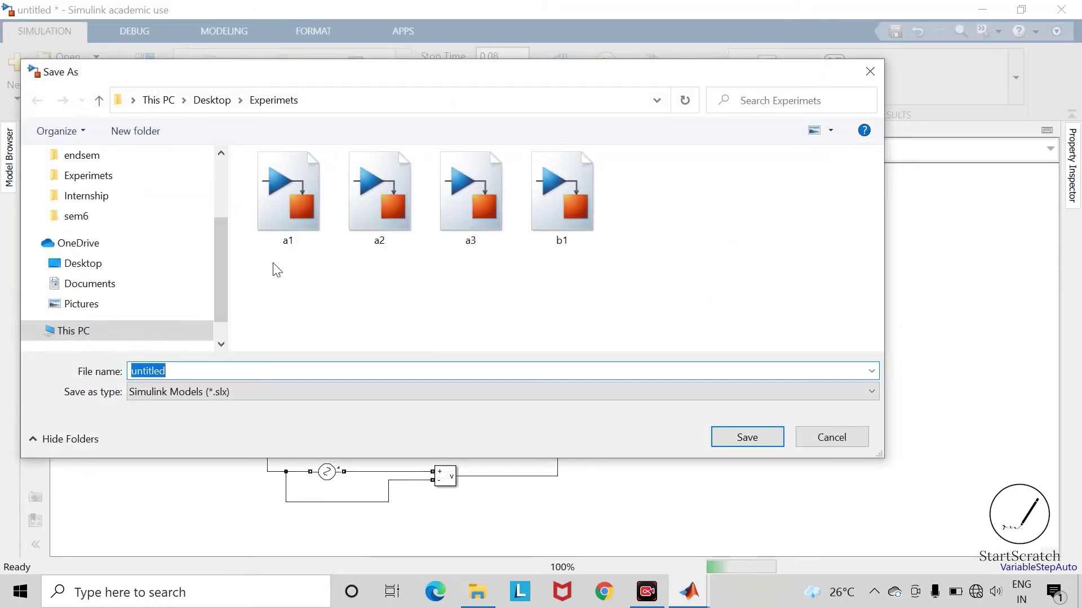
pyautogui.write('test')
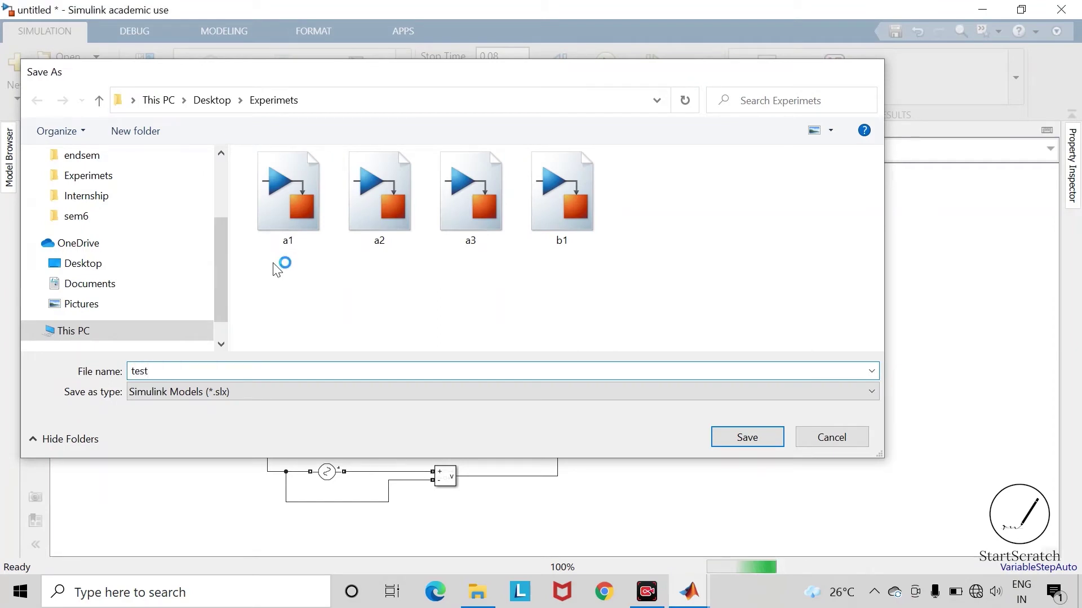
pyautogui.press('Return')
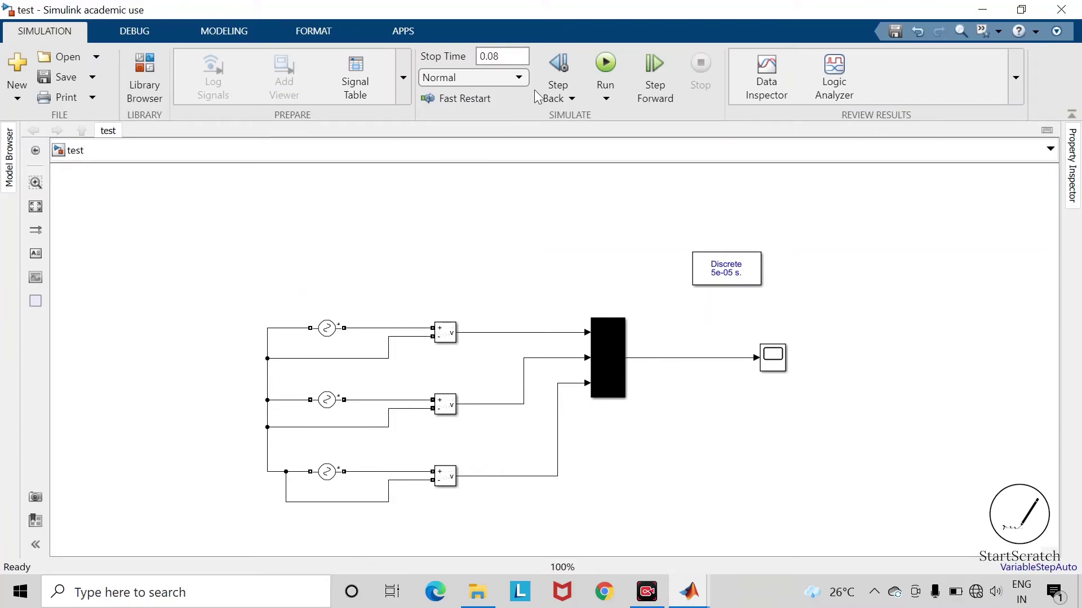
# Run the simulation and open the Scope's three-phase voltage waveforms in a maximized window
pyautogui.click(609, 61)
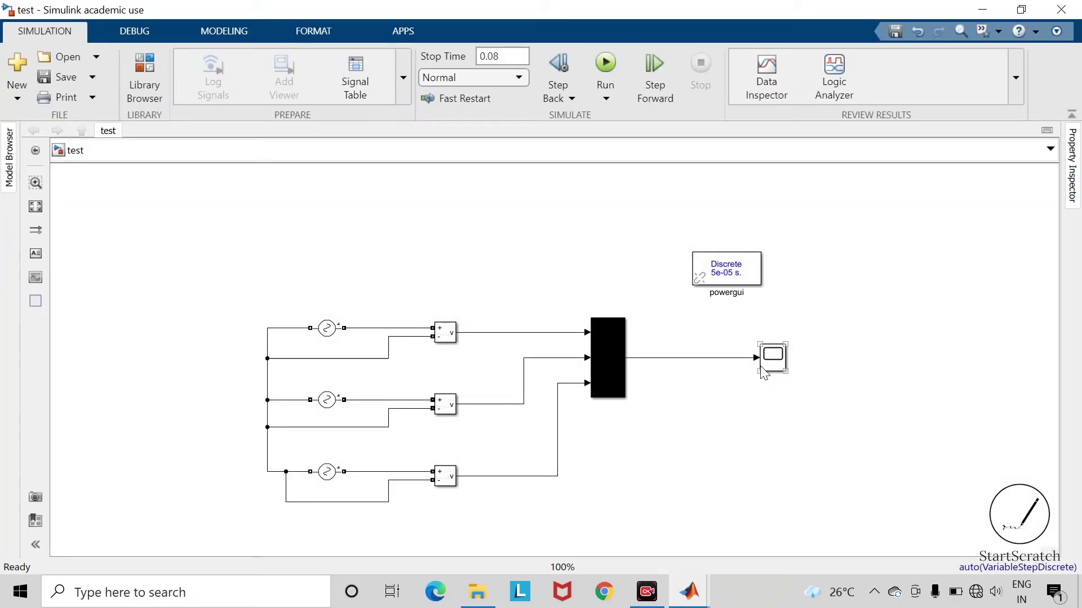
pyautogui.click(776, 365)
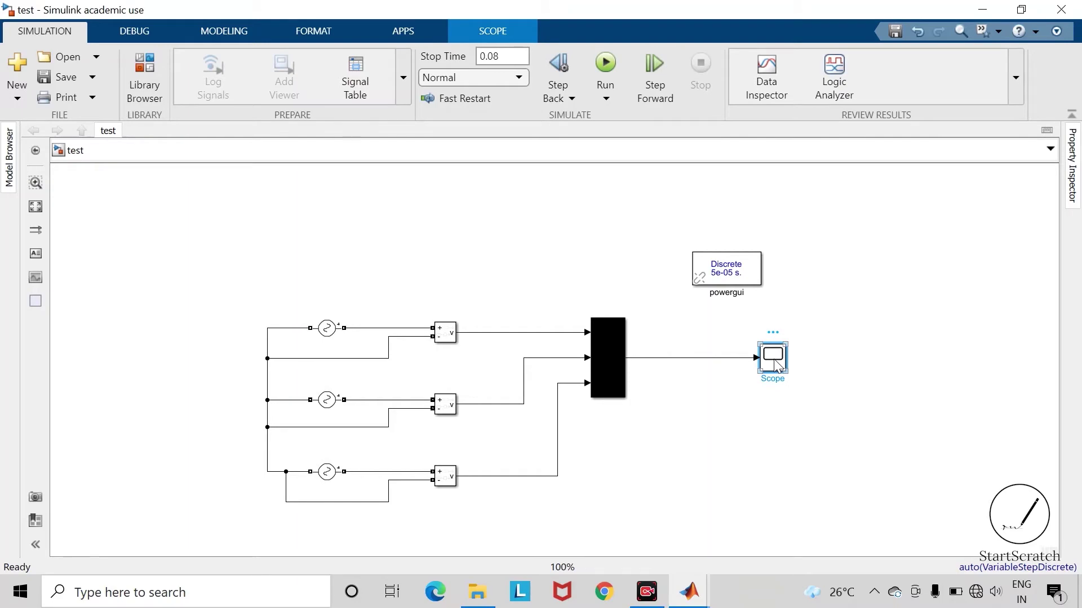
pyautogui.doubleClick(776, 363)
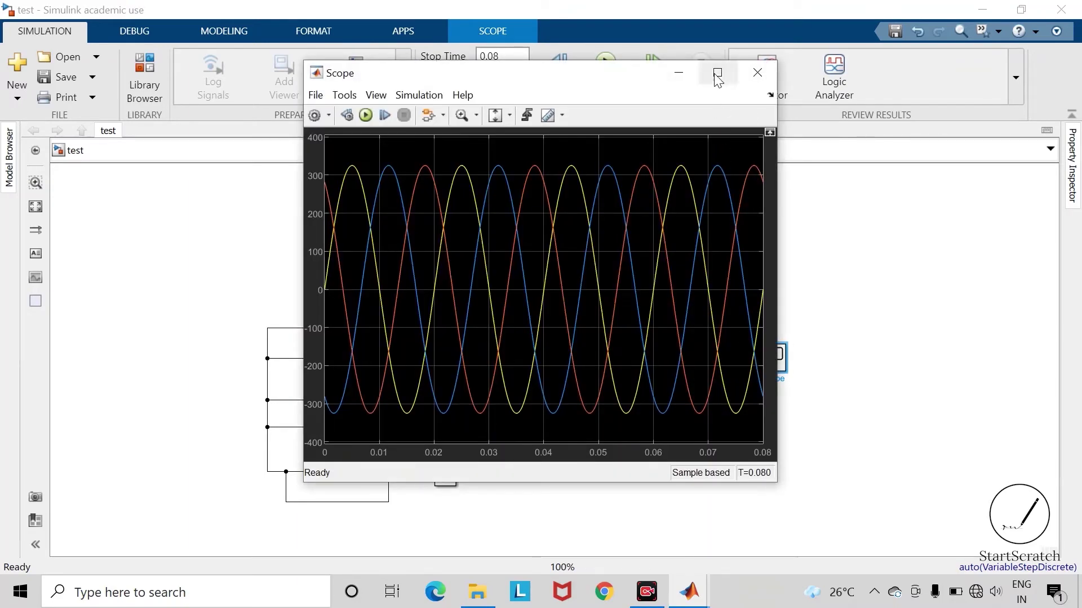
pyautogui.click(717, 73)
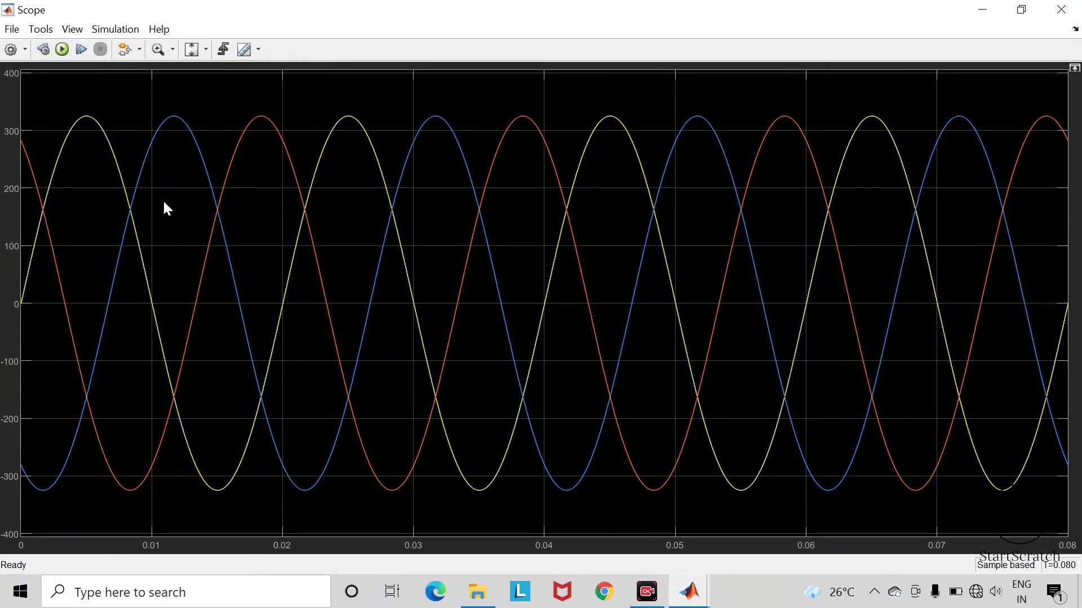
# Zoom the Scope's time axis in on about the first 0.025 s of the waveforms
pyautogui.click(173, 50)
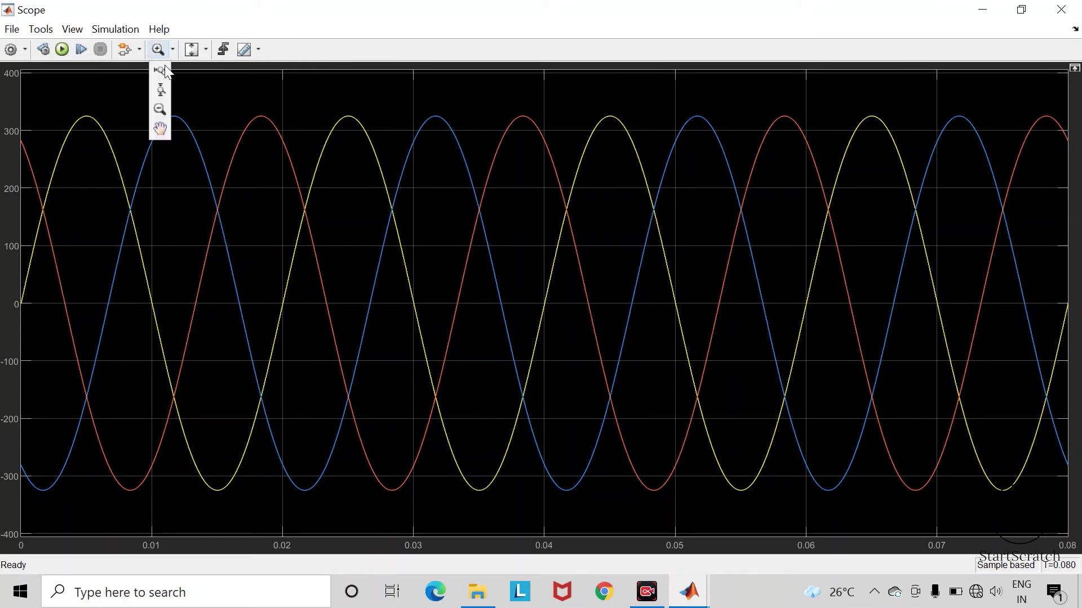
pyautogui.click(163, 69)
pyautogui.moveTo(342, 168); pyautogui.dragTo(27, 195)
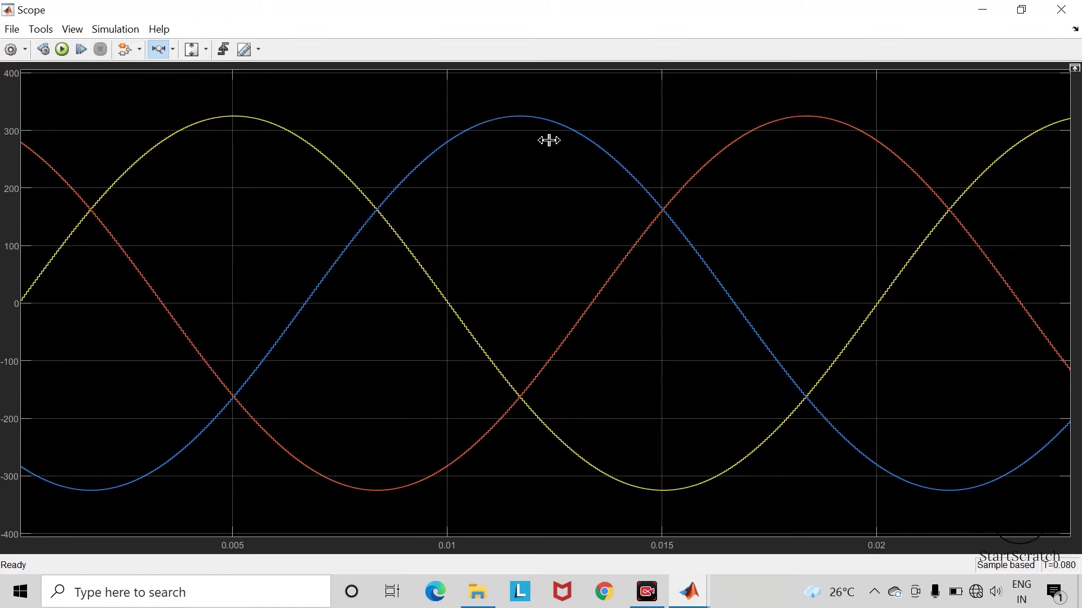
# Look at the Scope's style settings without changing them, and close the Scope window
pyautogui.click(72, 29)
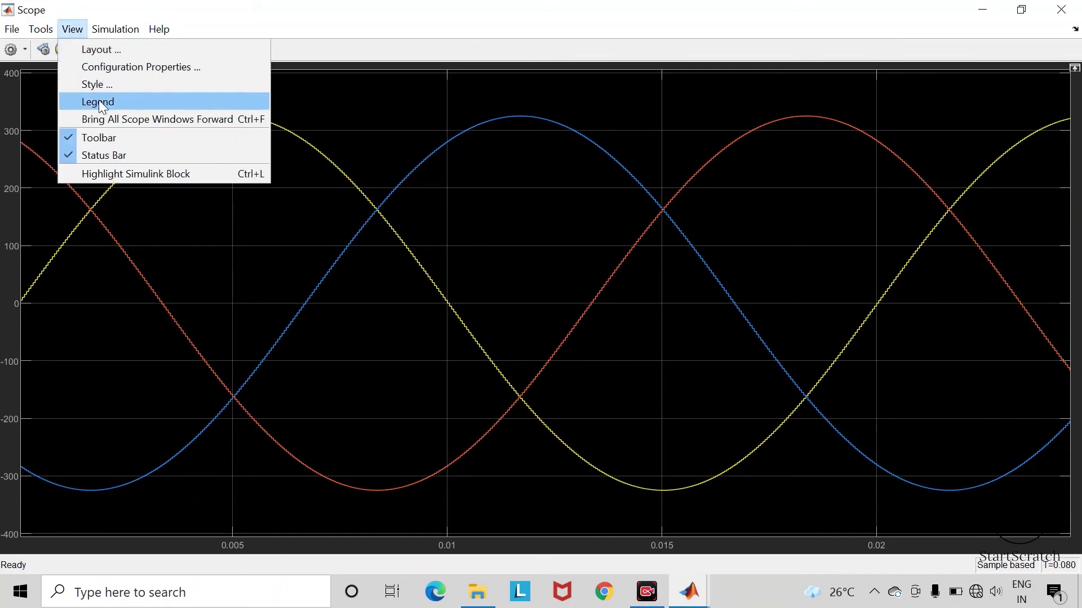
pyautogui.click(115, 86)
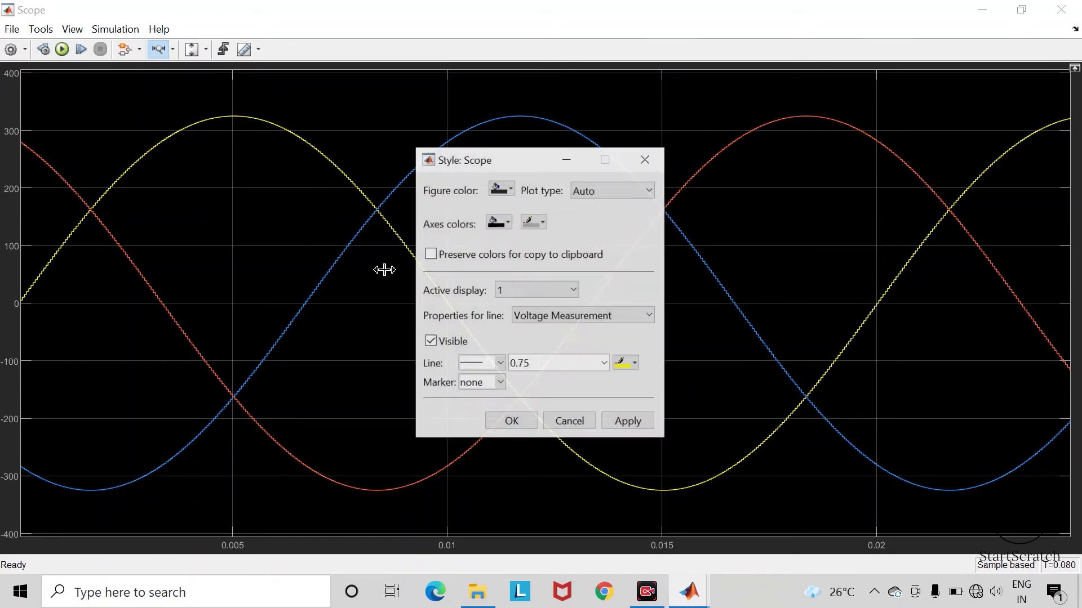
pyautogui.click(645, 160)
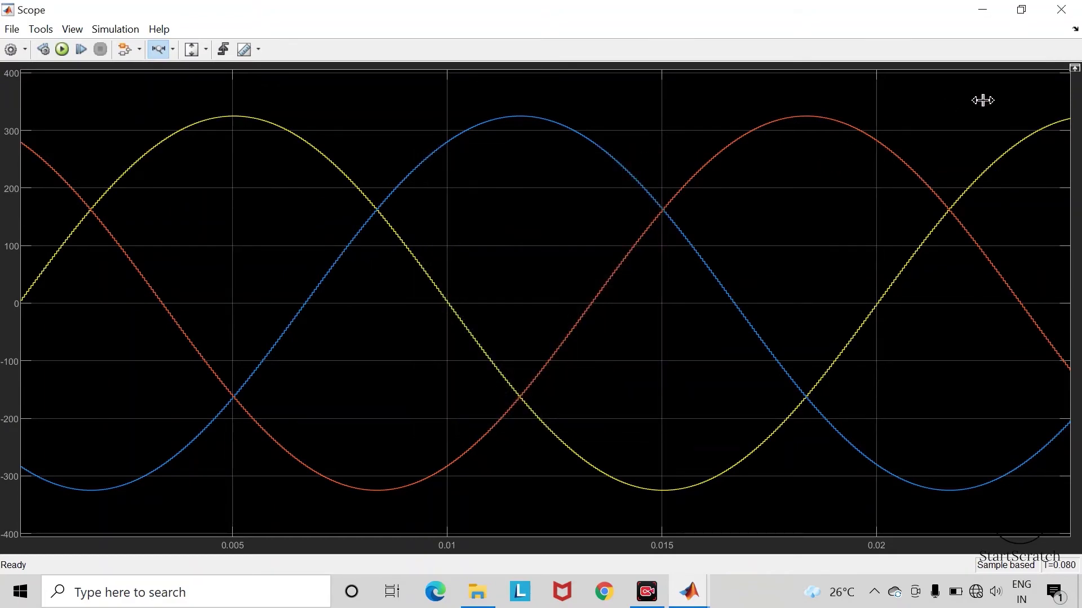
pyautogui.click(1062, 11)
pyautogui.click(895, 378)
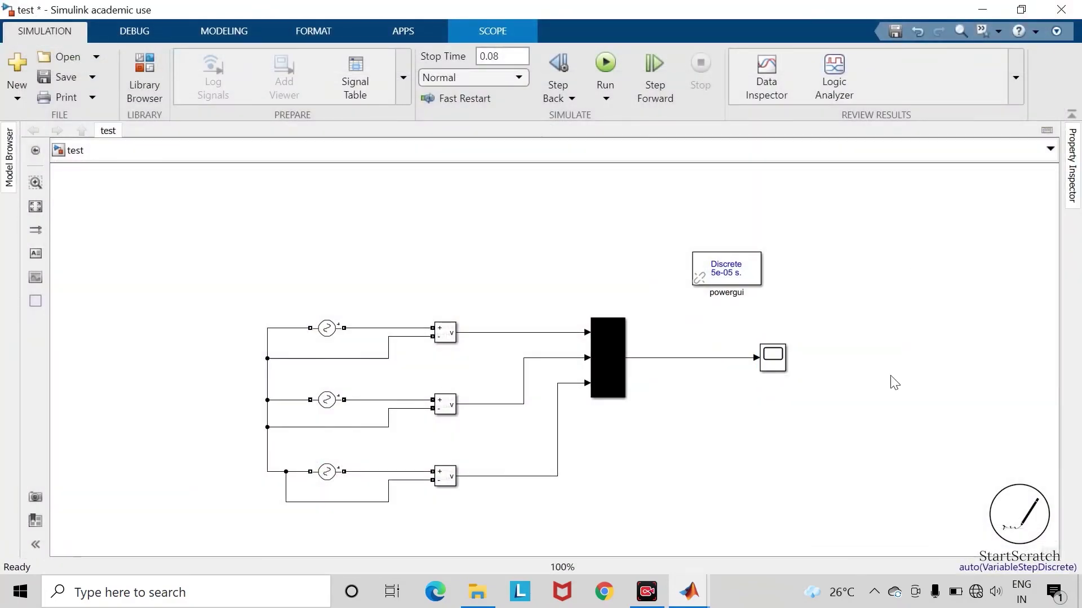
# Add a Demux block below the Scope and branch its input from the line between the Mux and the Scope
pyautogui.doubleClick(808, 471)
pyautogui.write('demux')
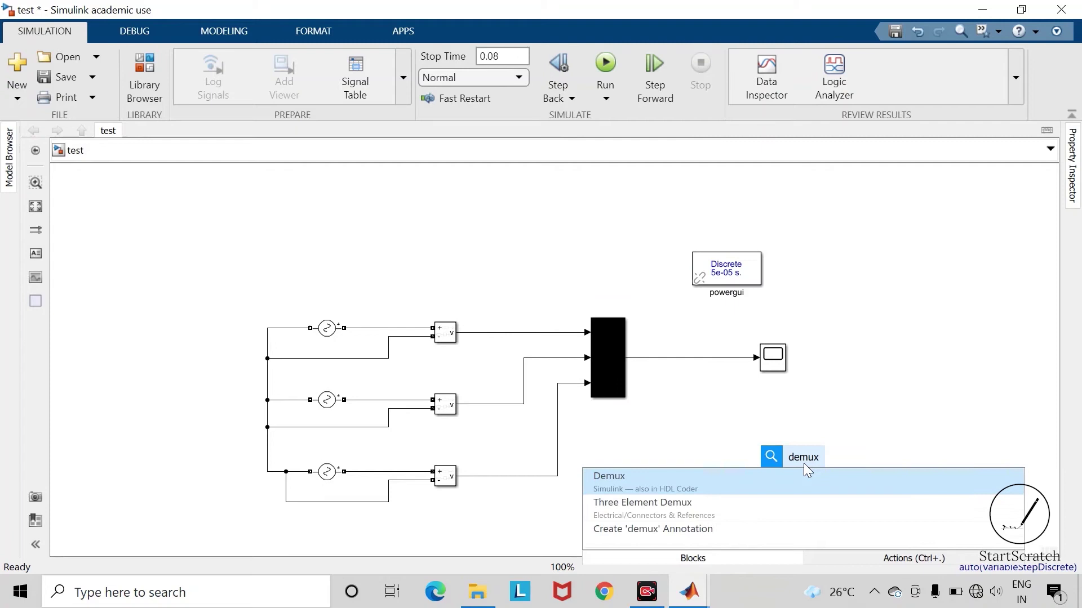
pyautogui.press('Return')
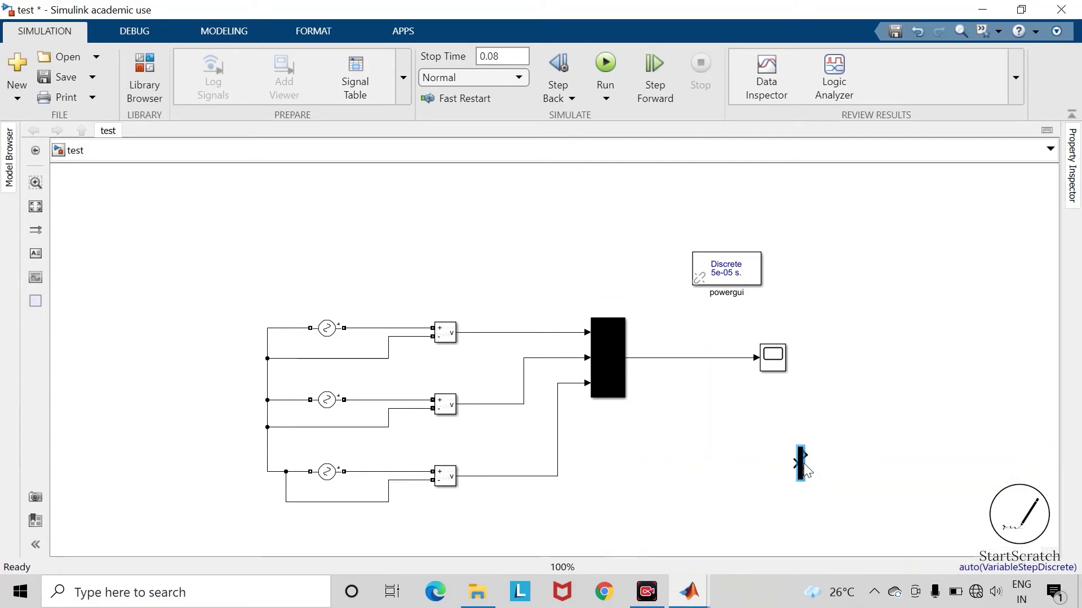
pyautogui.moveTo(792, 466)
pyautogui.mouseDown()
pyautogui.moveTo(768, 454)
pyautogui.moveTo(696, 359)
pyautogui.mouseUp()
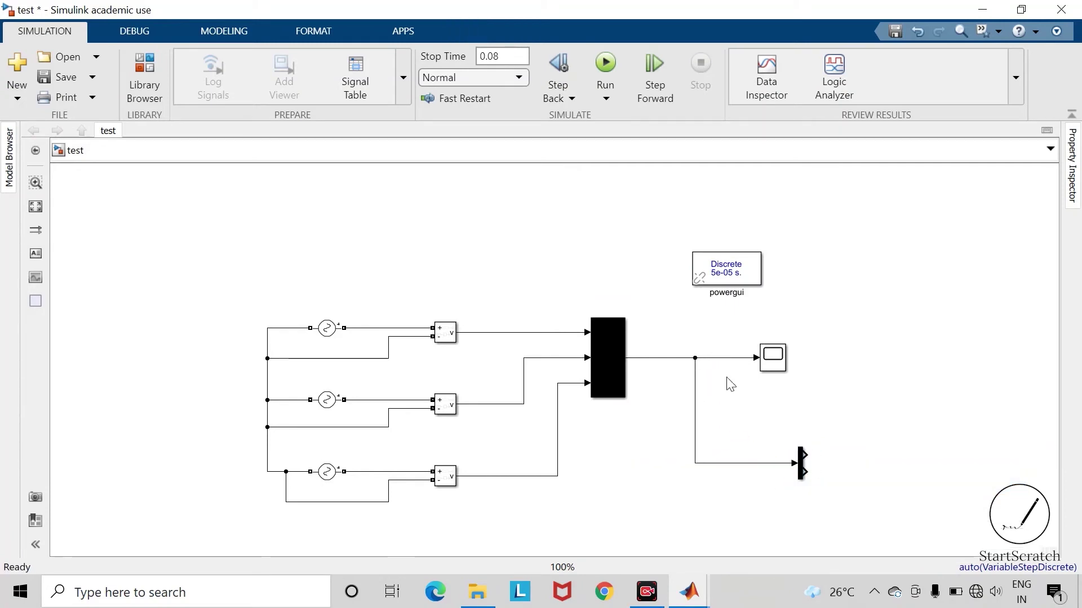
# Set the Demux's number of outputs to 3 and enlarge the block
pyautogui.click(801, 479)
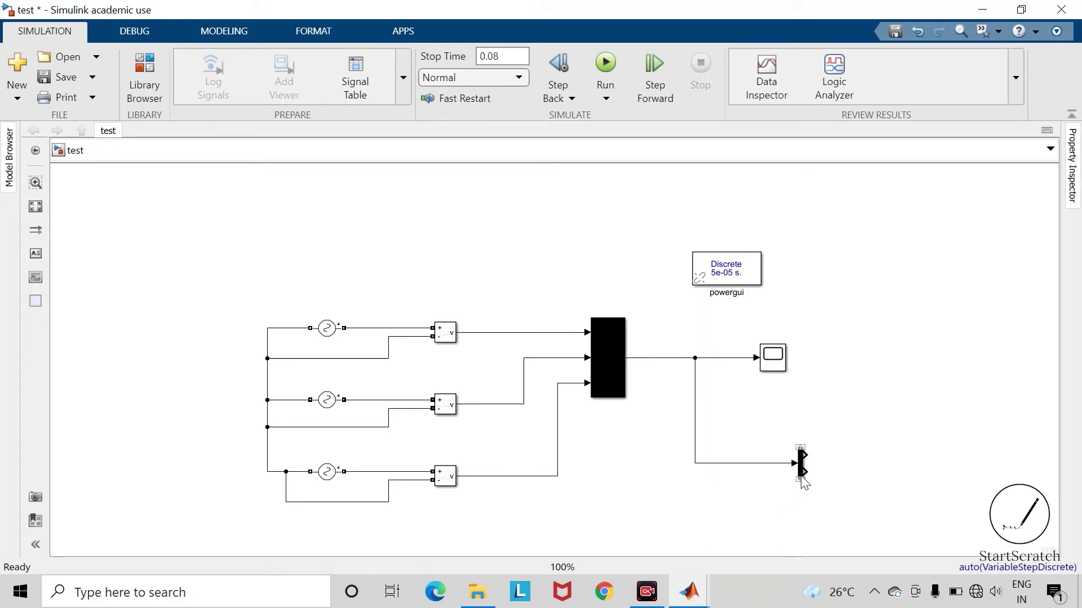
pyautogui.doubleClick(802, 478)
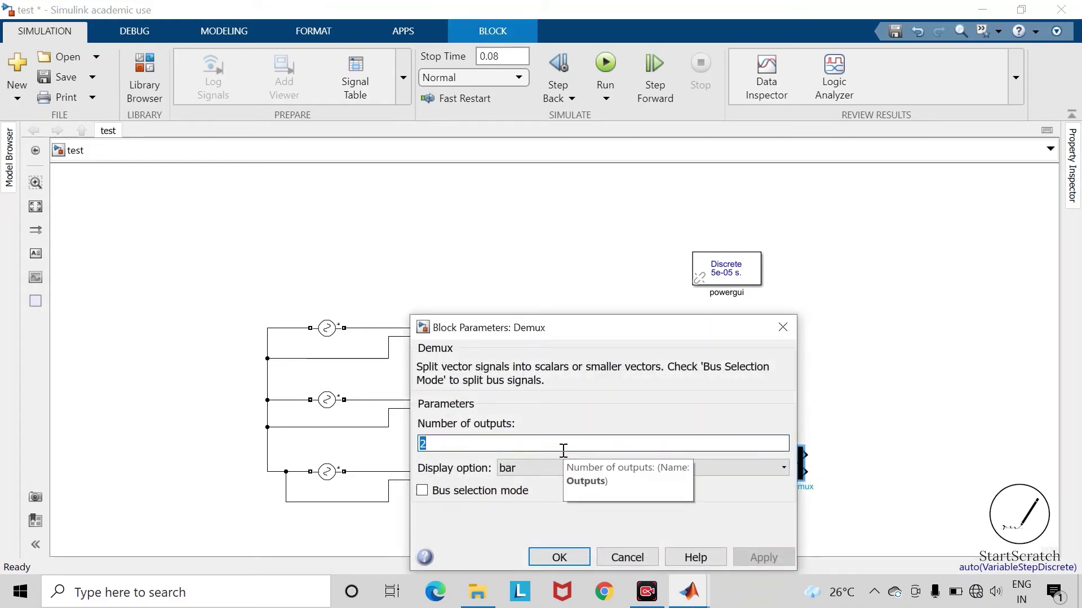
pyautogui.write('3')
pyautogui.press('Return')
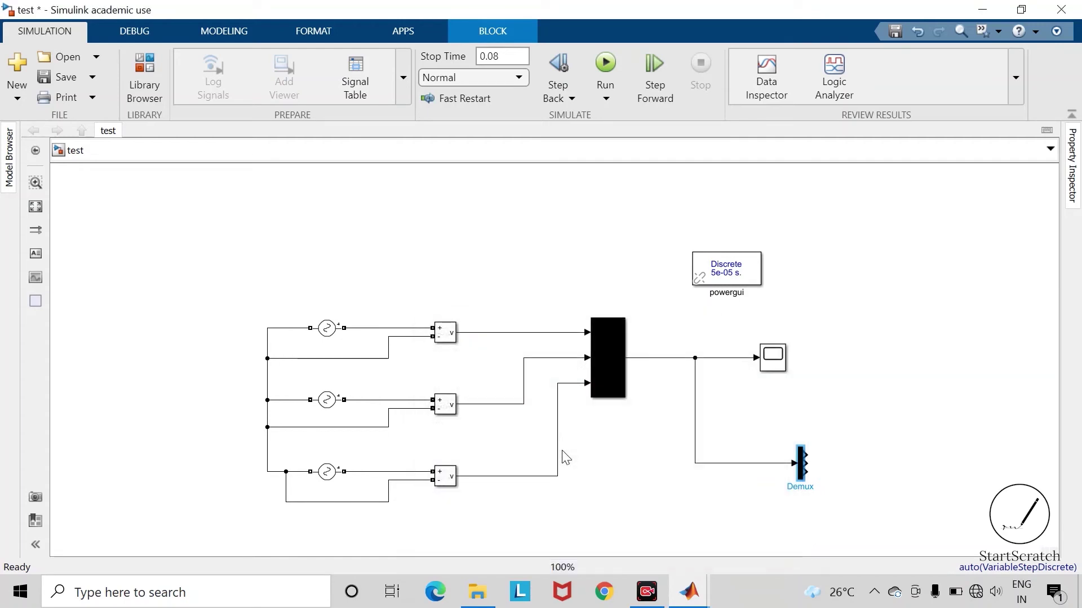
pyautogui.moveTo(794, 483); pyautogui.dragTo(784, 510)
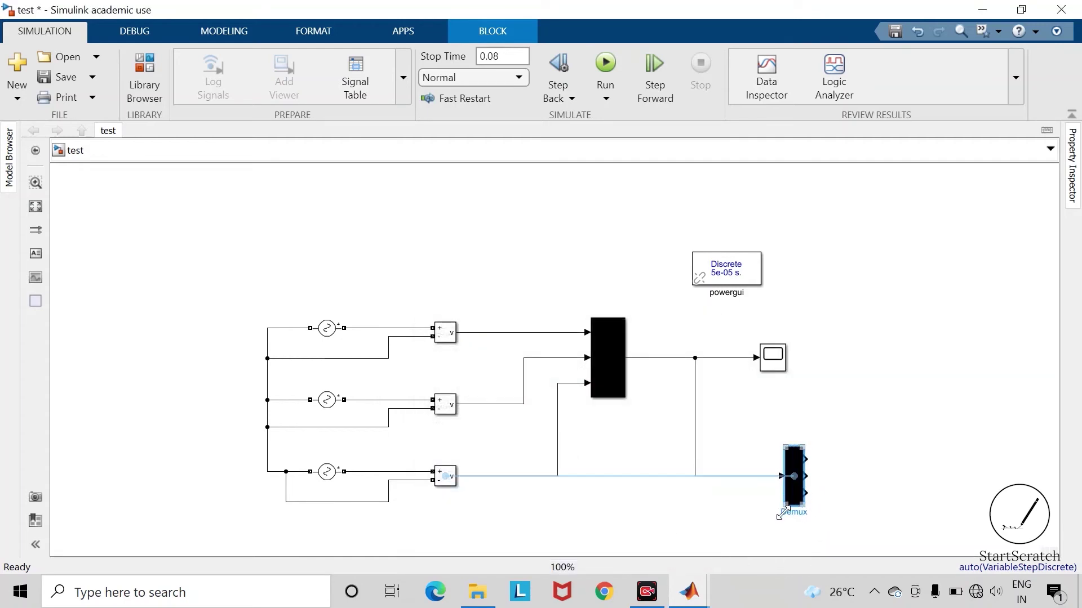
# Copy the Scope to the free area beside the Demux and enter 4 as the copy's number of input ports
pyautogui.click(776, 363)
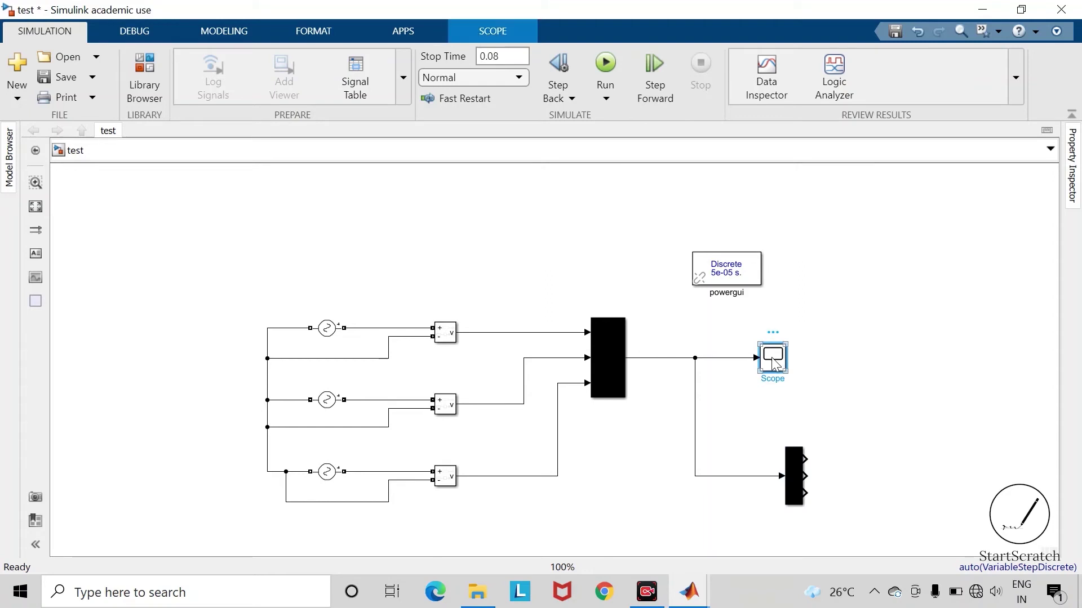
pyautogui.moveTo(776, 363); pyautogui.dragTo(936, 465)
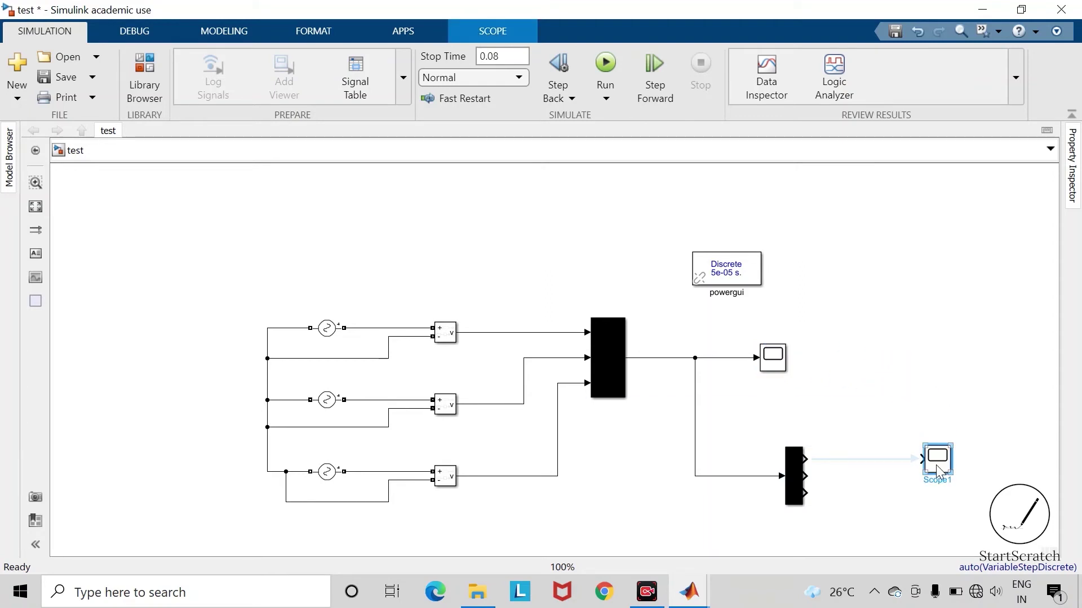
pyautogui.doubleClick(935, 465)
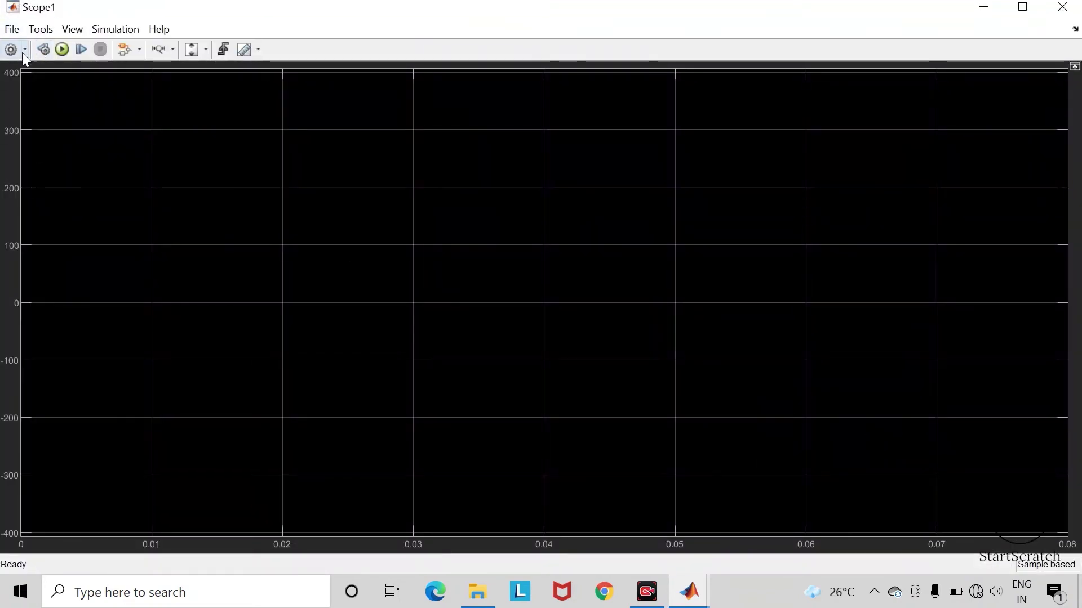
pyautogui.click(25, 52)
pyautogui.click(14, 76)
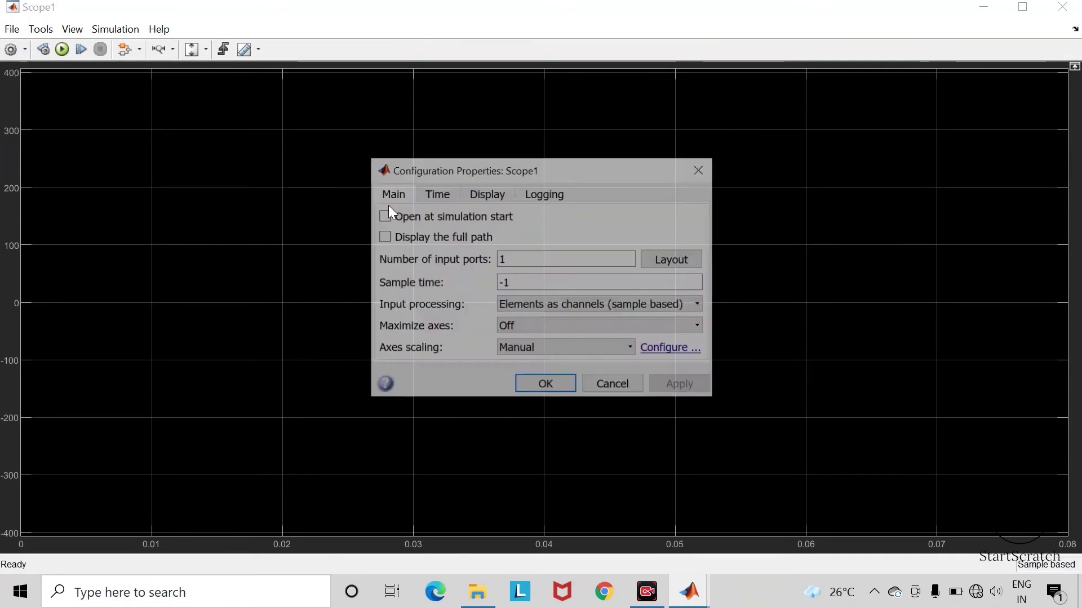
pyautogui.doubleClick(518, 262)
pyautogui.write('4')
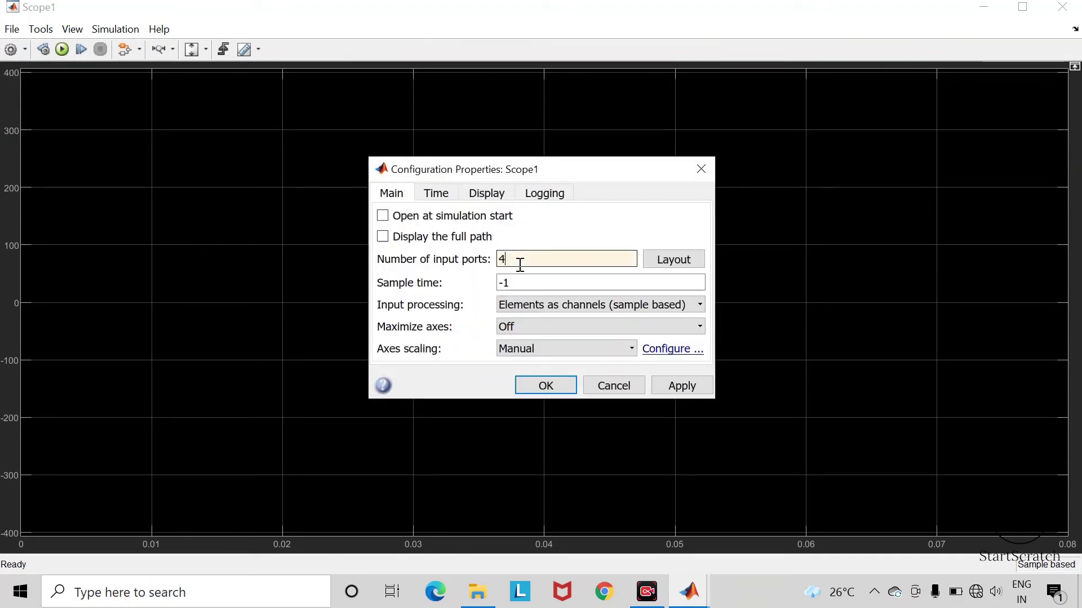
# Lay out the copied Scope's displays as four rows in one column, apply the configuration and close its window
pyautogui.click(674, 262)
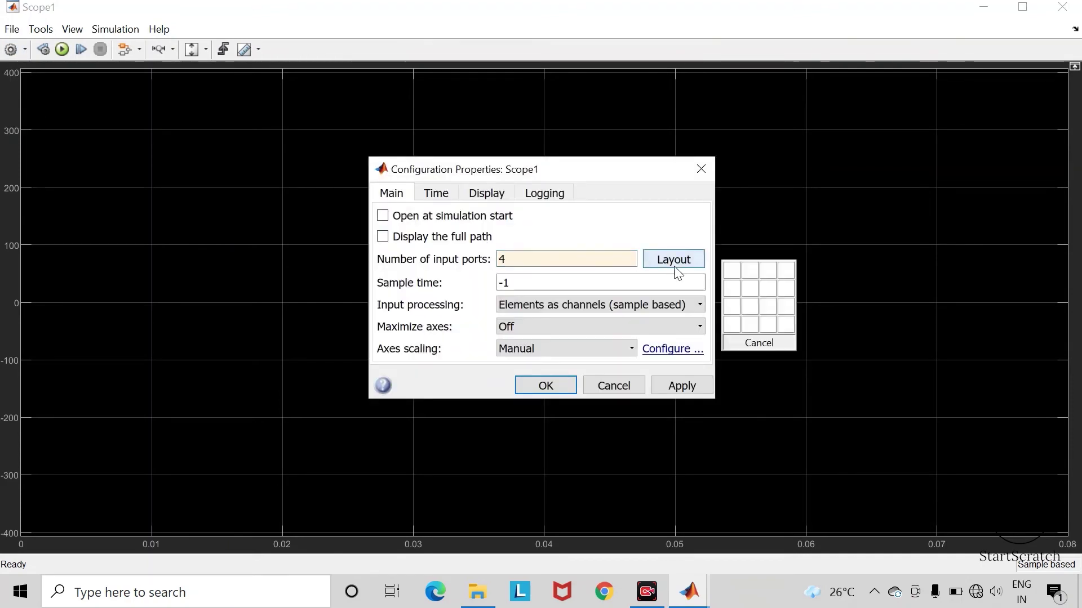
pyautogui.click(732, 326)
pyautogui.click(688, 387)
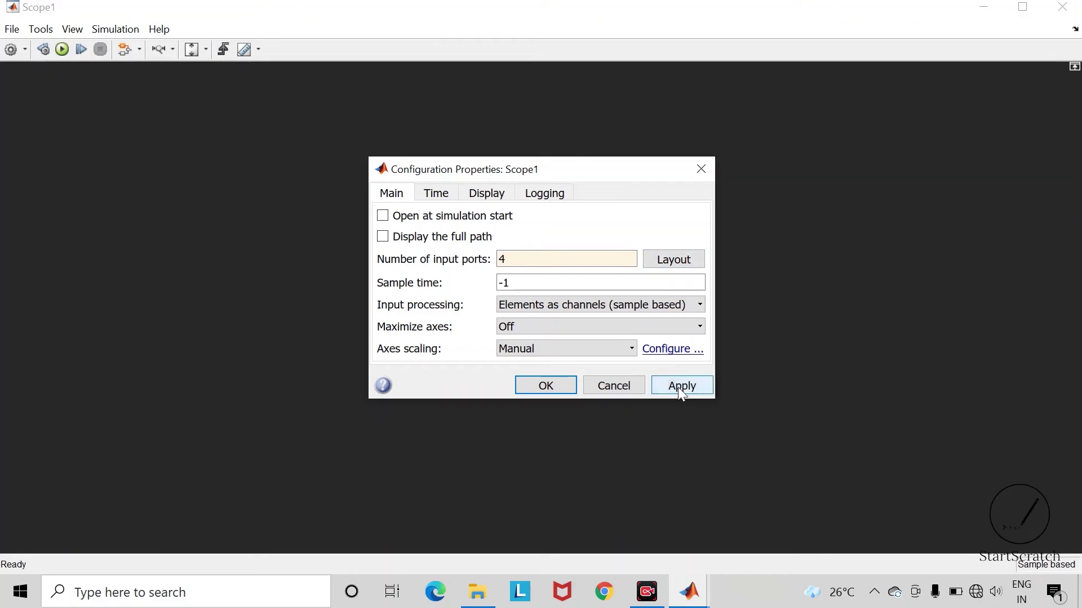
pyautogui.click(546, 386)
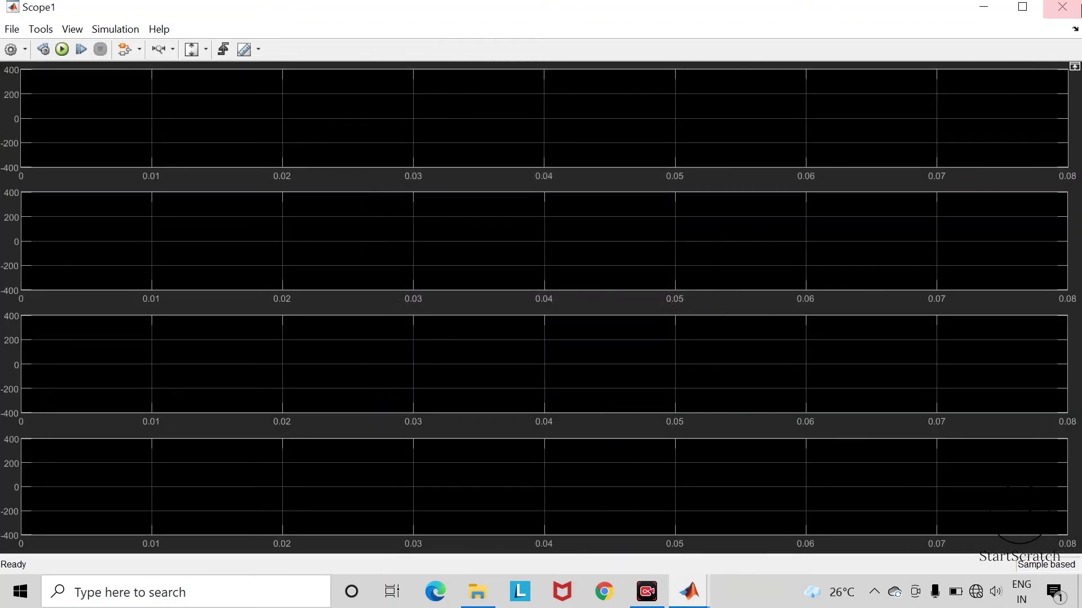
pyautogui.click(1062, 7)
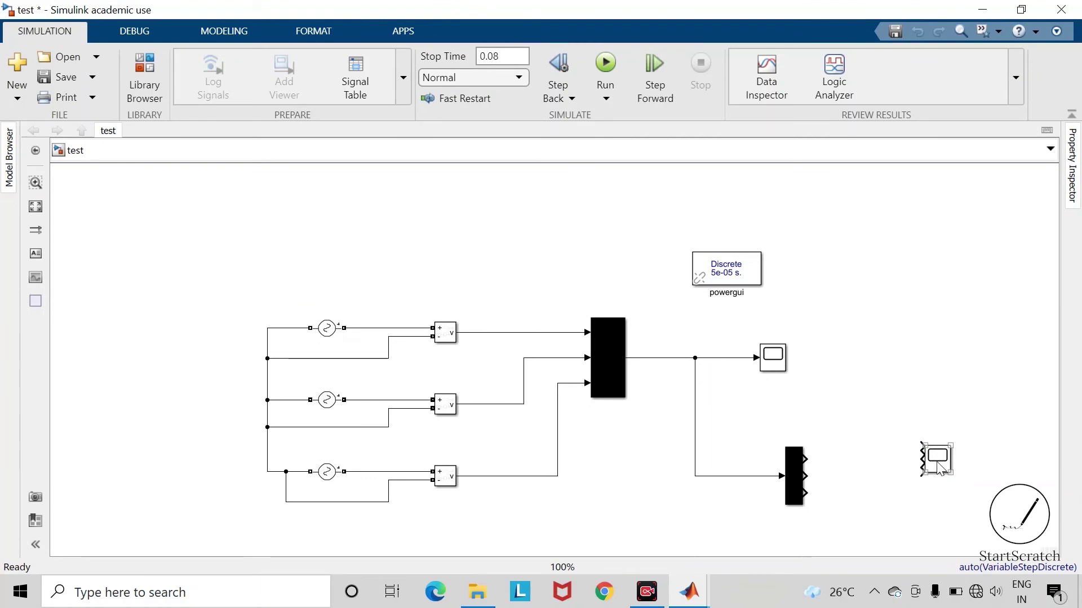
# Enlarge the four-input Scope and connect its first input to the line between the Mux and the original Scope
pyautogui.moveTo(948, 467); pyautogui.dragTo(965, 503)
pyautogui.click(907, 446)
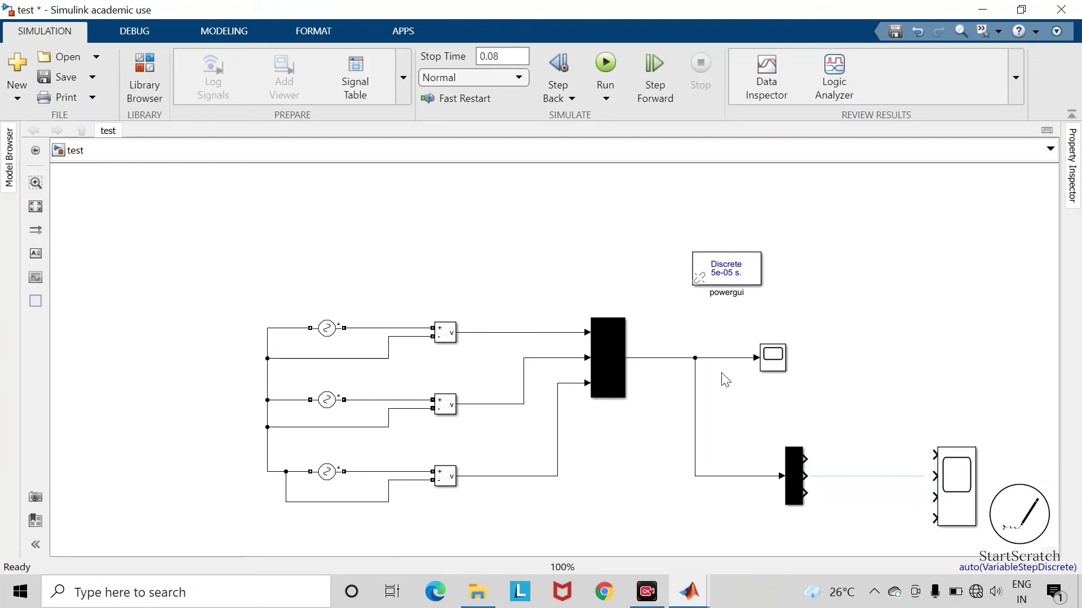
pyautogui.moveTo(934, 455); pyautogui.dragTo(721, 358)
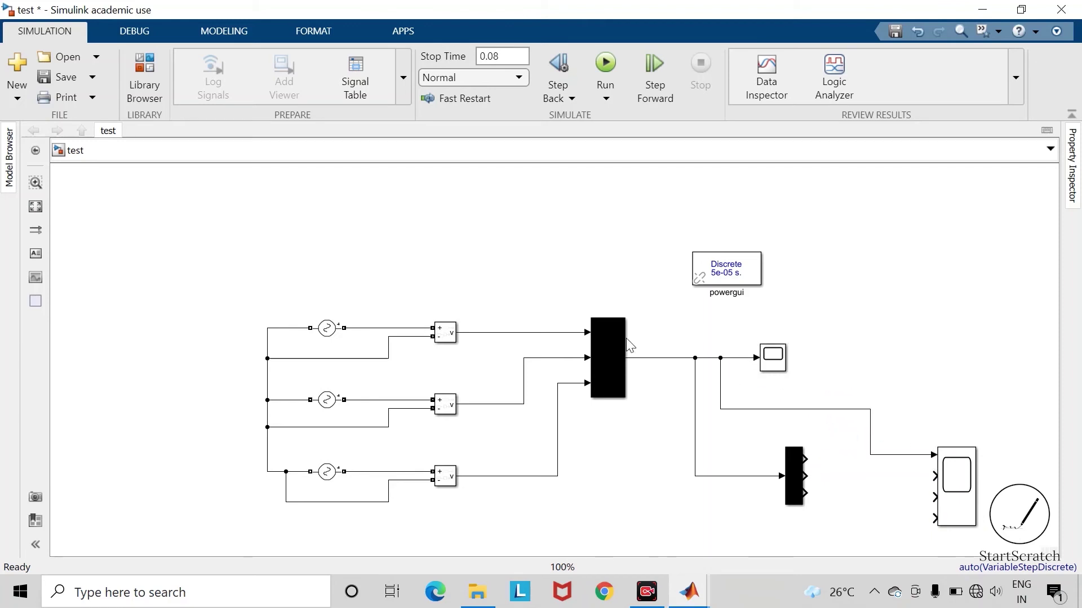
# Shift the Demux slightly down and connect its three outputs in order to the four-input Scope's remaining inputs
pyautogui.click(791, 473)
pyautogui.moveTo(791, 488); pyautogui.dragTo(933, 497)
pyautogui.click(824, 477)
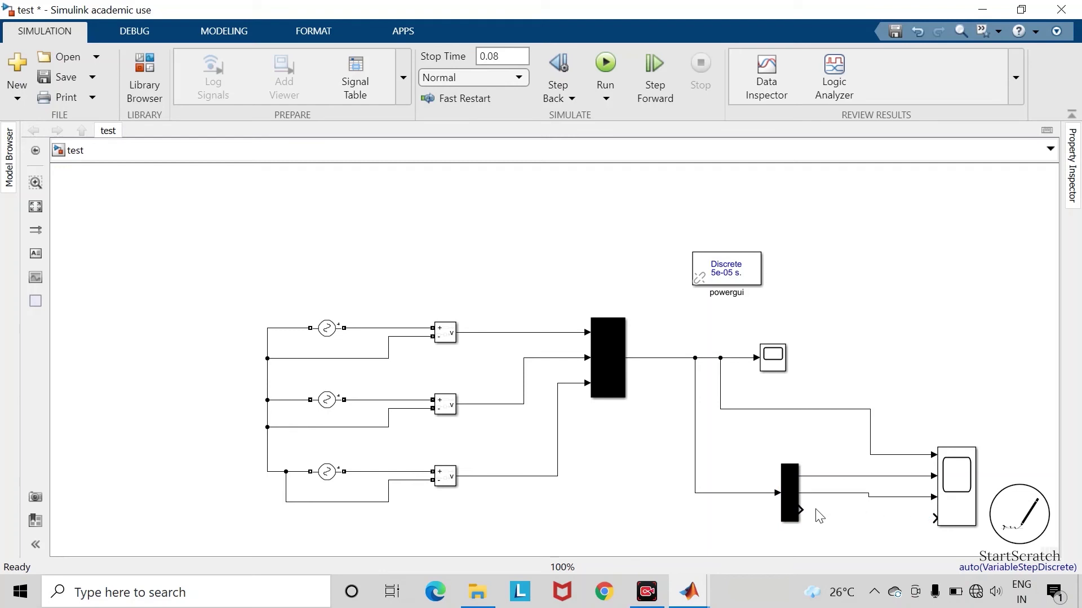
pyautogui.moveTo(801, 512); pyautogui.dragTo(933, 518)
pyautogui.click(961, 500)
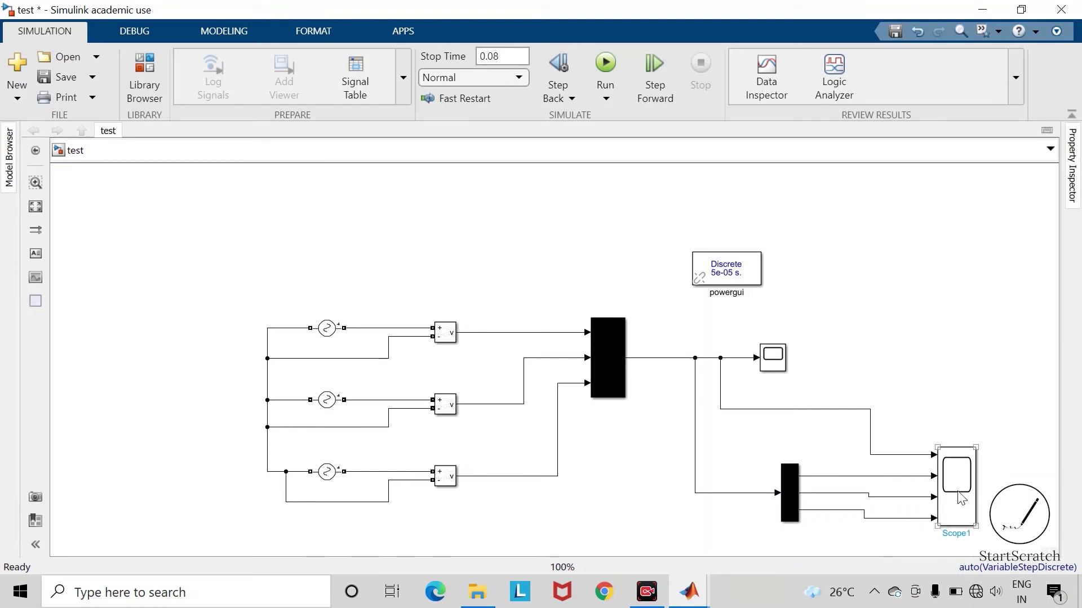
# Save the test model and run its simulation
pyautogui.click(839, 550)
pyautogui.click(623, 352)
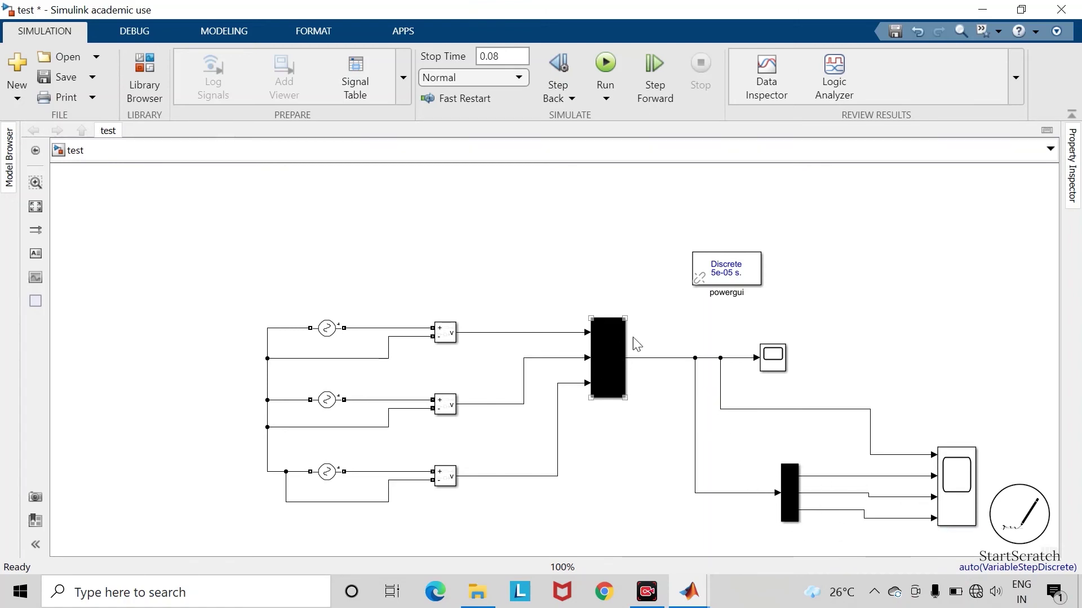
pyautogui.click(669, 480)
pyautogui.click(66, 79)
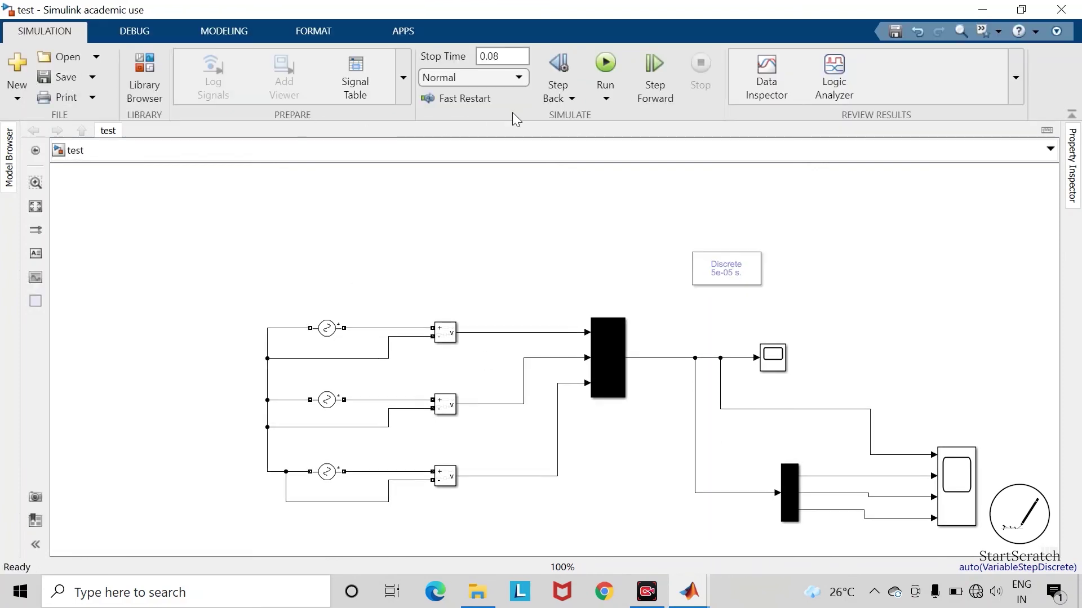
pyautogui.click(610, 63)
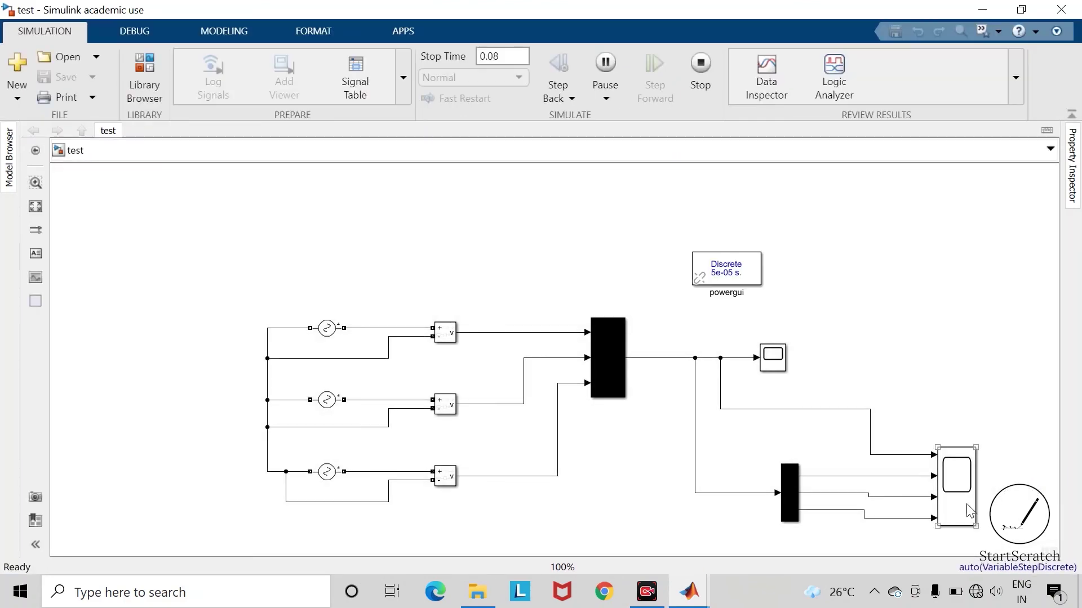
# Examine the combined and individual phase voltage waveforms on the four-input Scope, close its window and clear the block selection
pyautogui.click(963, 501)
pyautogui.doubleClick(963, 502)
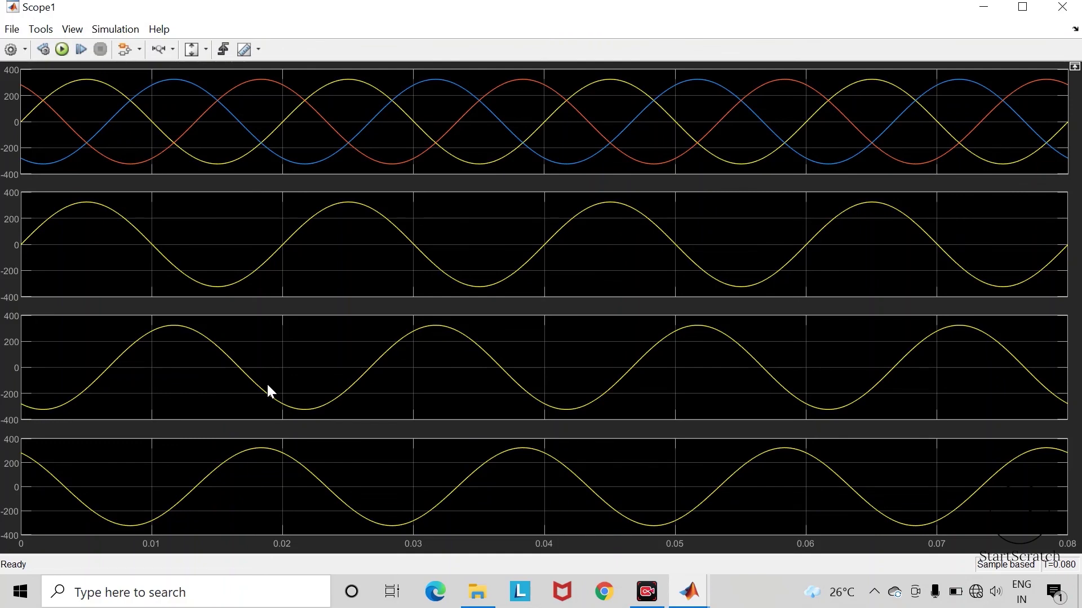
pyautogui.click(1062, 7)
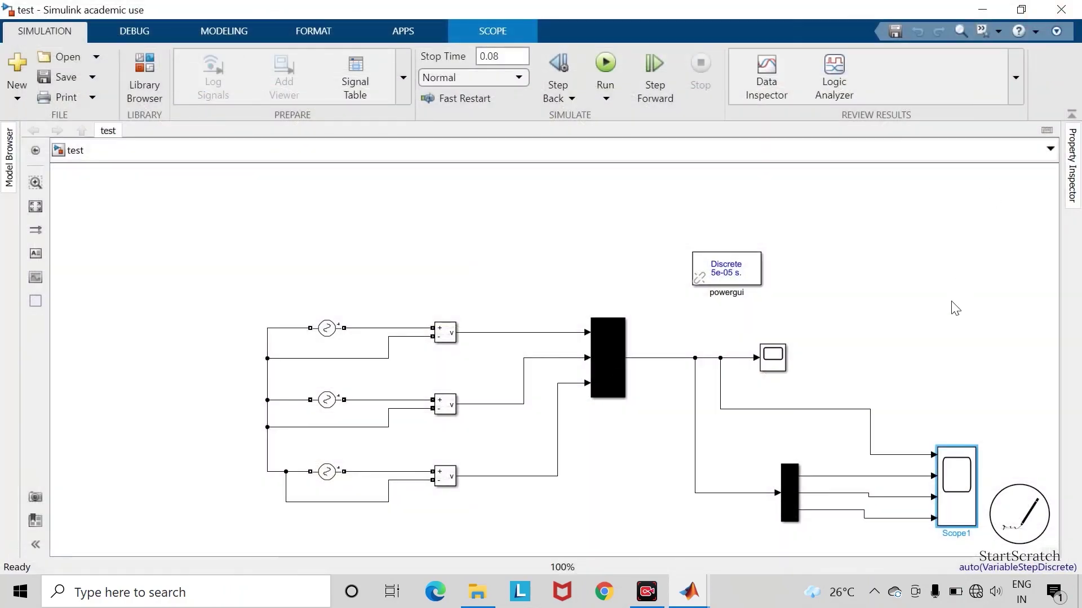
pyautogui.click(955, 308)
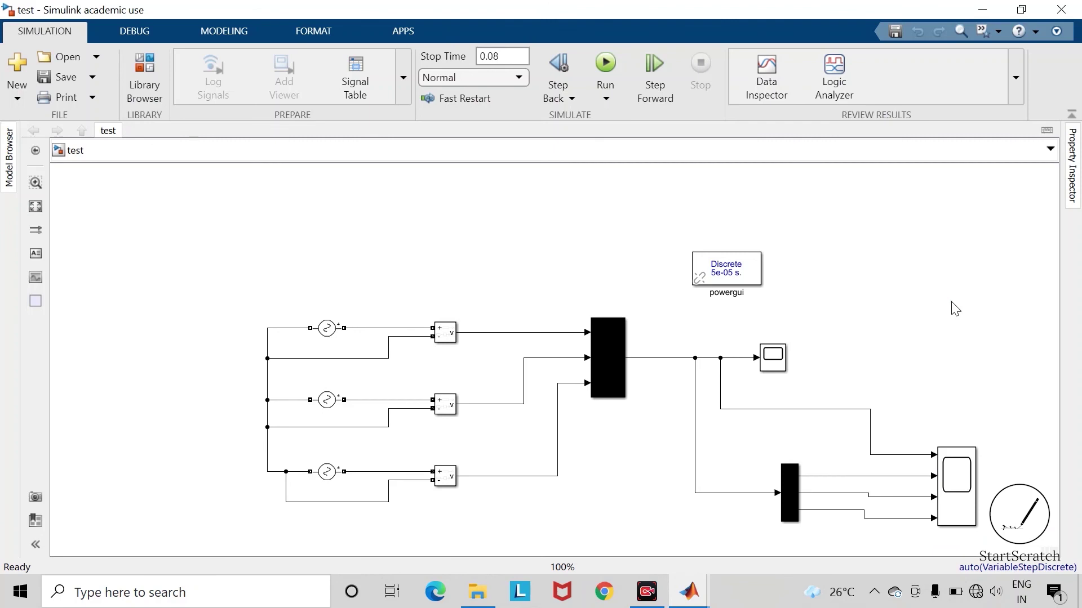